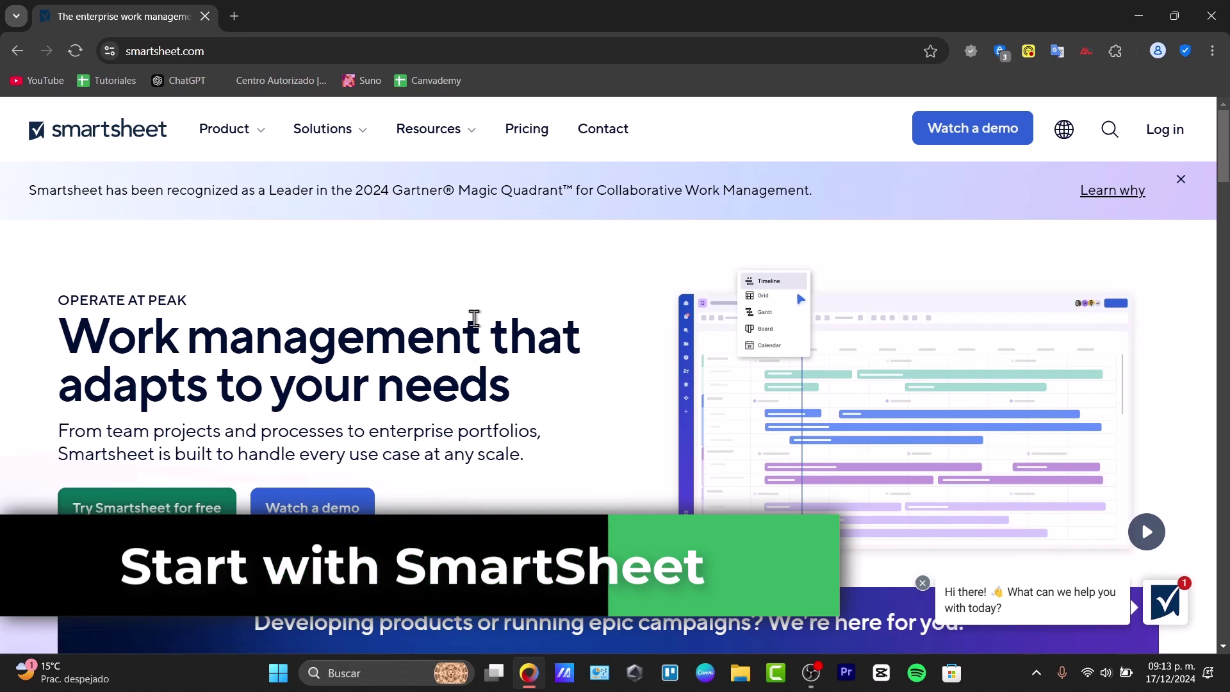
Scroll through the Smartsheet homepage, then return to the top
{"action": "scroll", "coordinate": [472, 322], "scroll_direction": "down", "scroll_amount": 4}
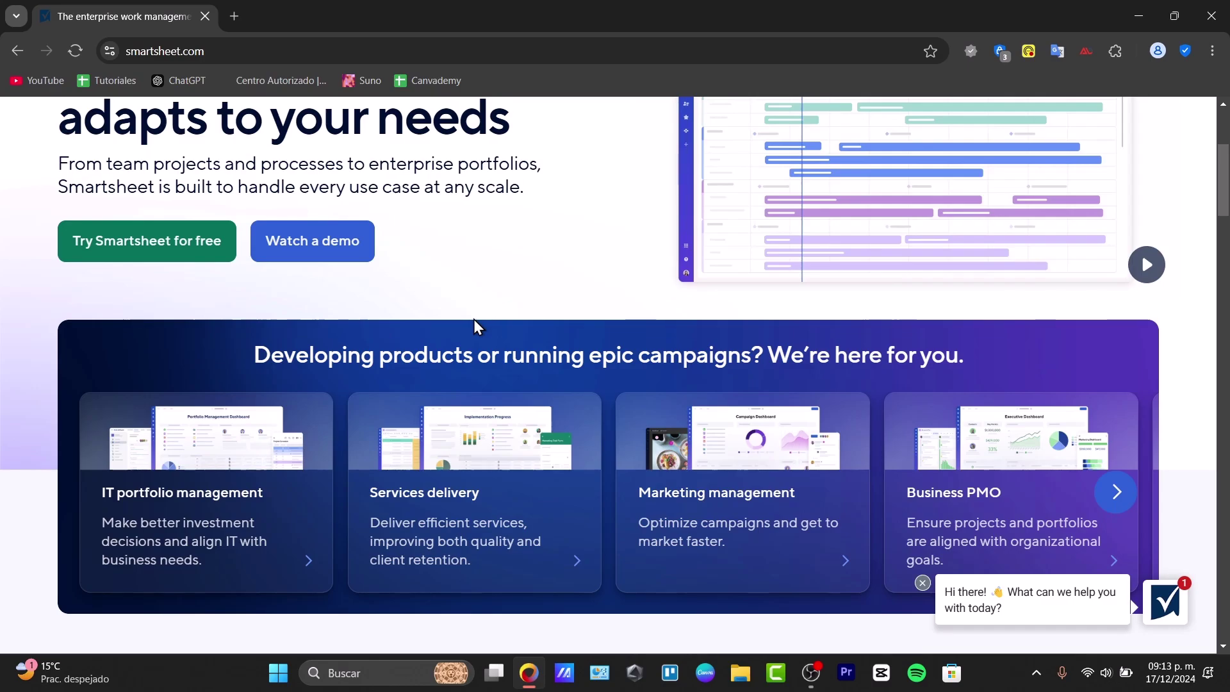
{"action": "scroll", "coordinate": [474, 320], "scroll_direction": "down", "scroll_amount": 4}
{"action": "scroll", "coordinate": [475, 320], "scroll_direction": "down", "scroll_amount": 4}
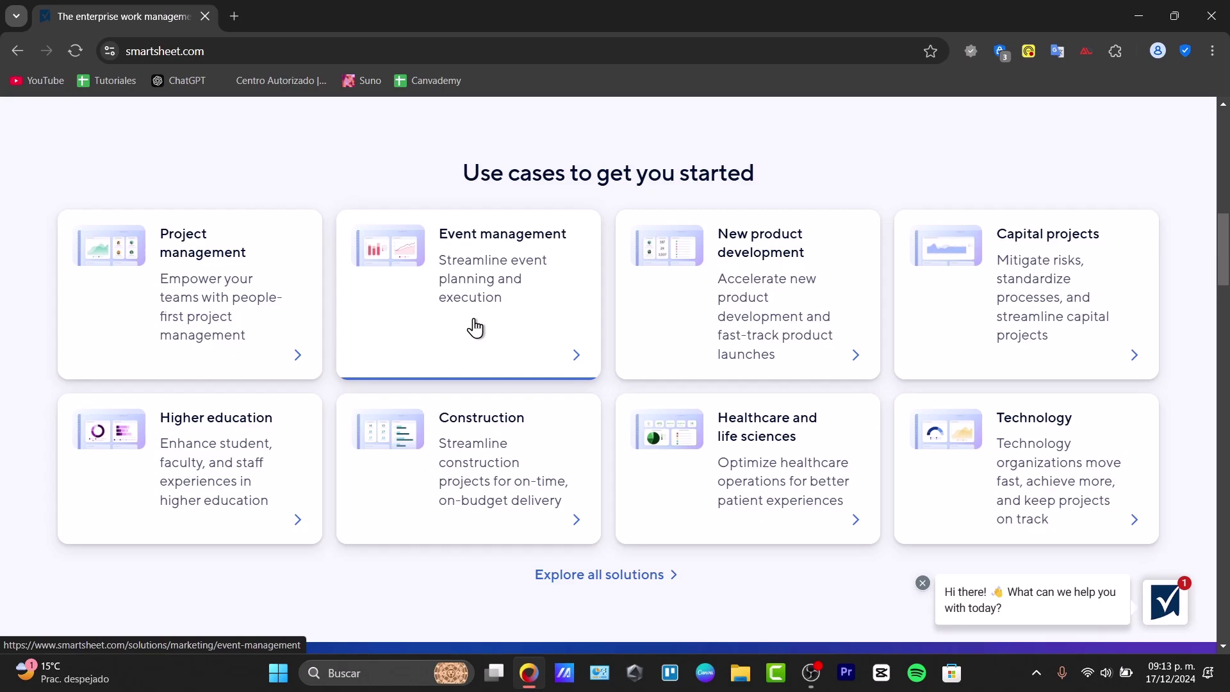
{"action": "scroll", "coordinate": [475, 327], "scroll_direction": "down", "scroll_amount": 15}
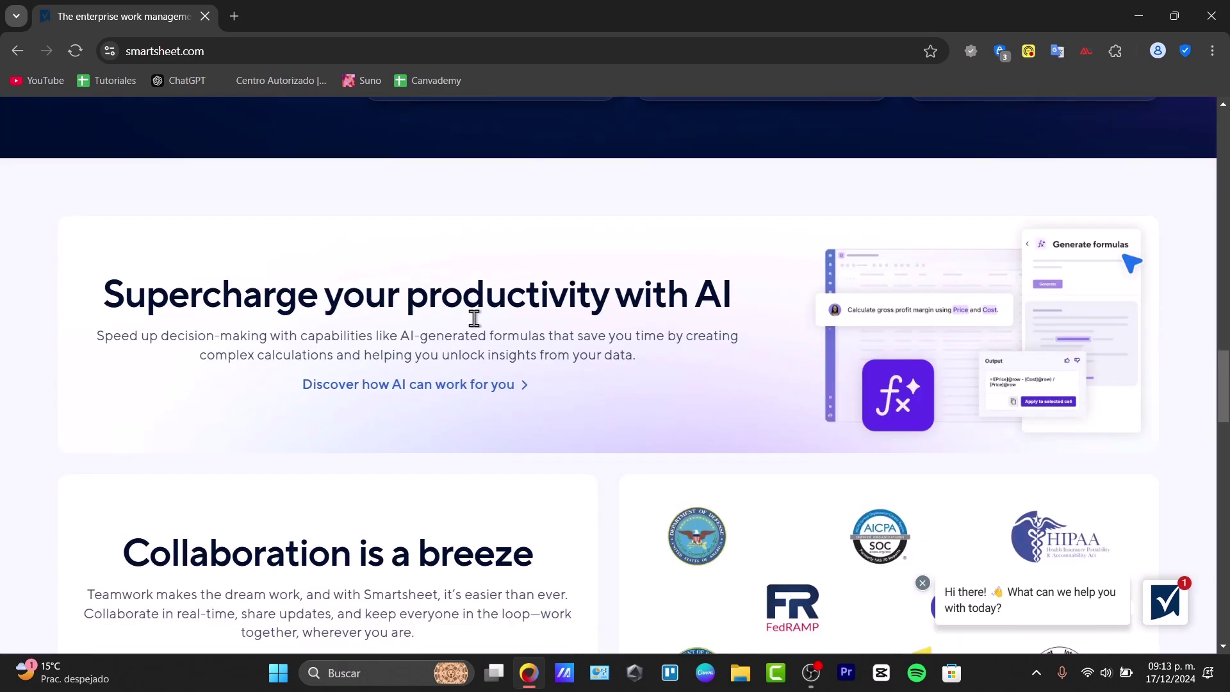
{"action": "key", "text": "Home"}
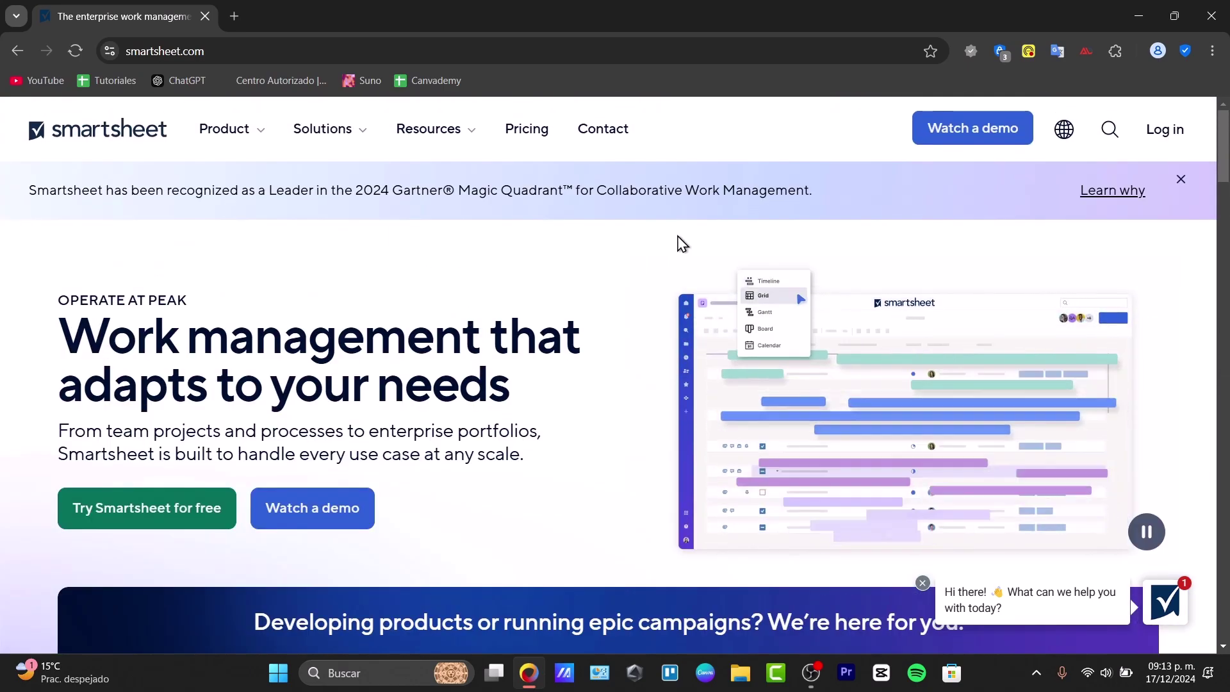
Log in with a Google account and dismiss the Work Together team invitation
{"action": "left_click", "coordinate": [1160, 136]}
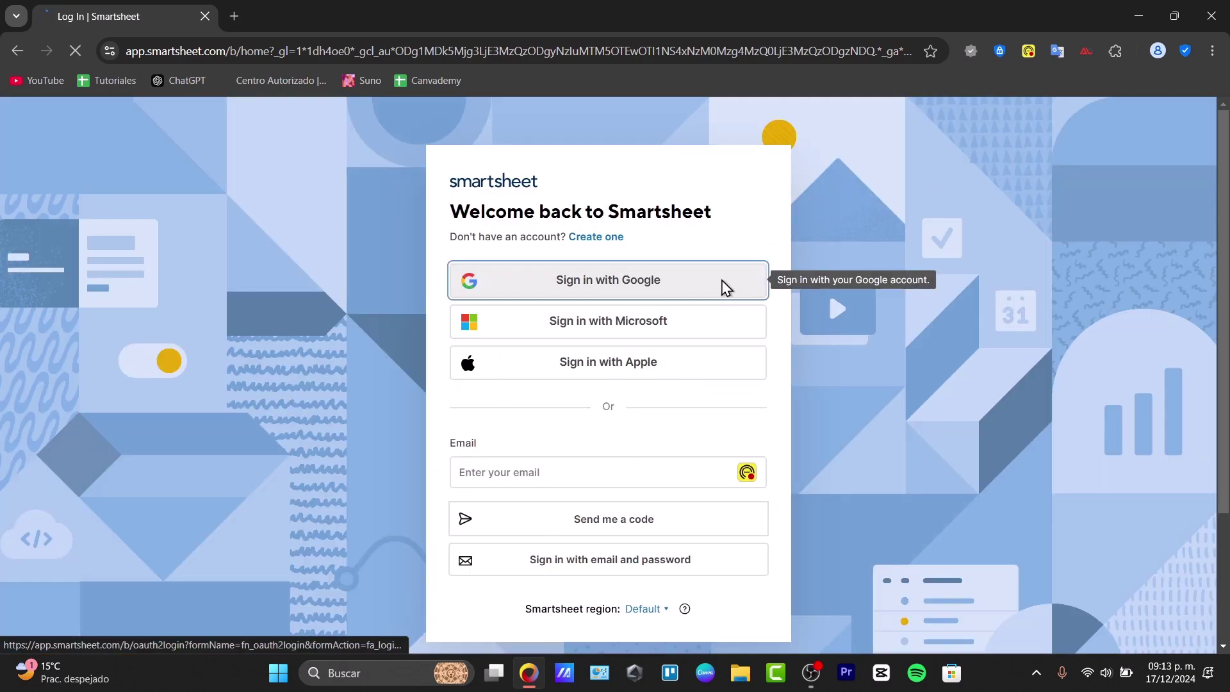
{"action": "left_click", "coordinate": [725, 288]}
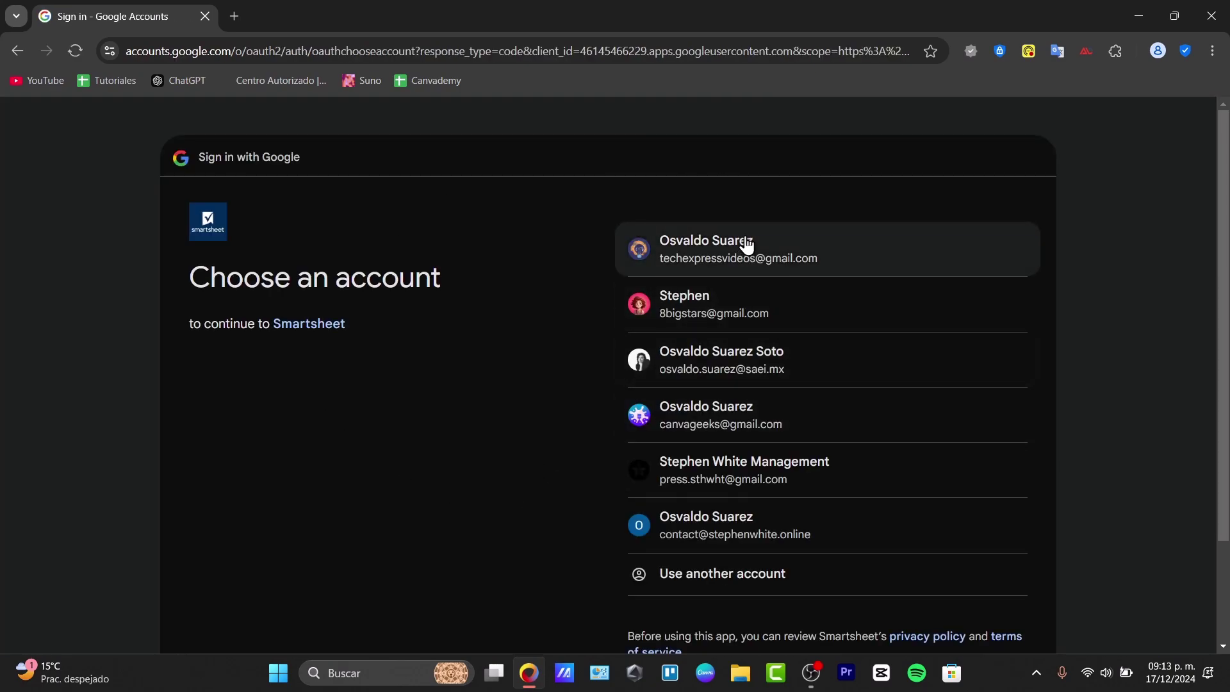
{"action": "left_click", "coordinate": [748, 246]}
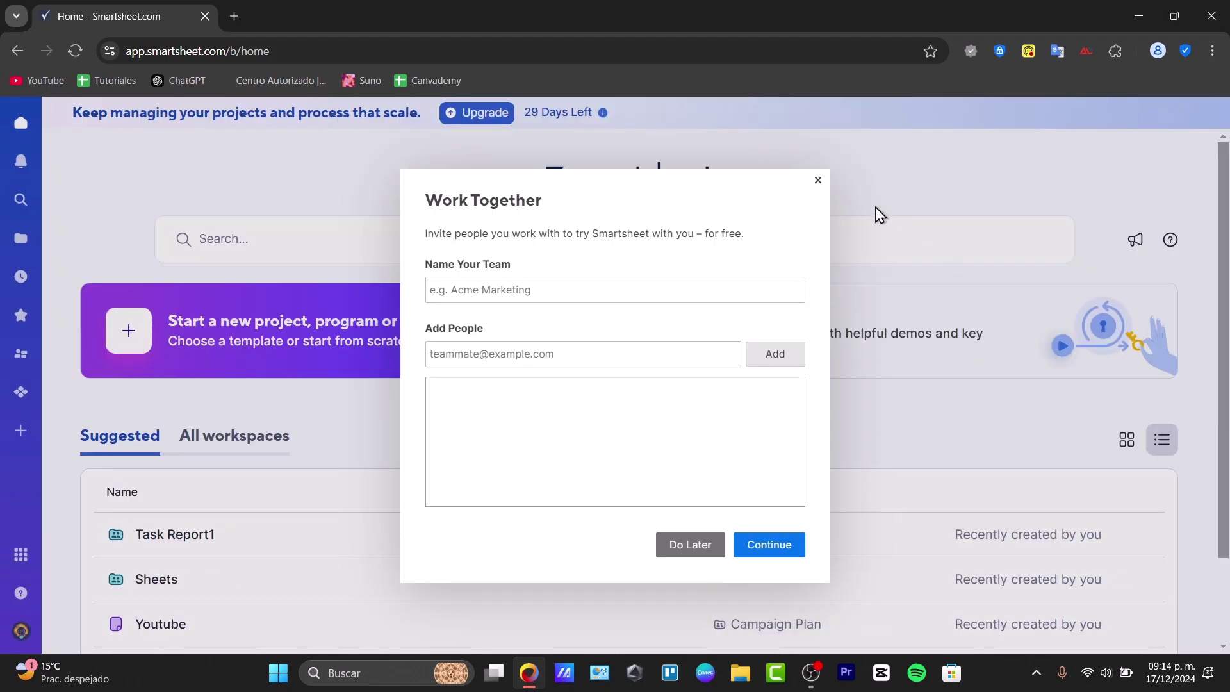
{"action": "left_click", "coordinate": [819, 182]}
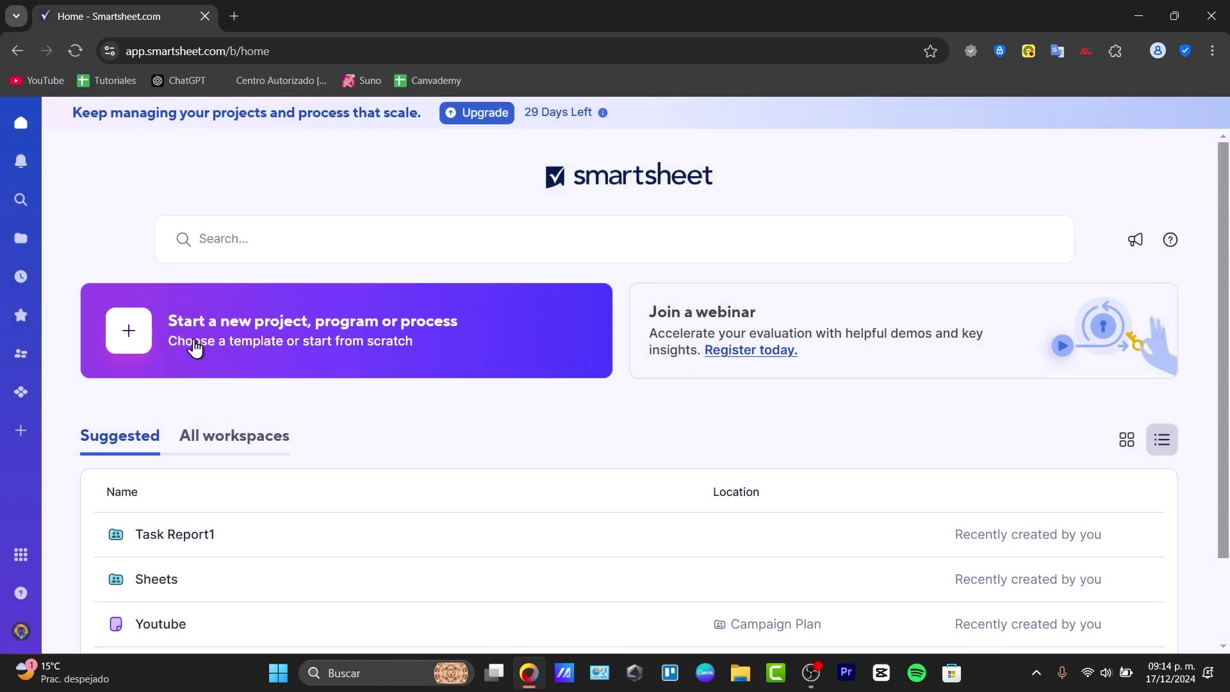
Browse all templates from Start a new project, filtered to the Education category
{"action": "left_click", "coordinate": [228, 344]}
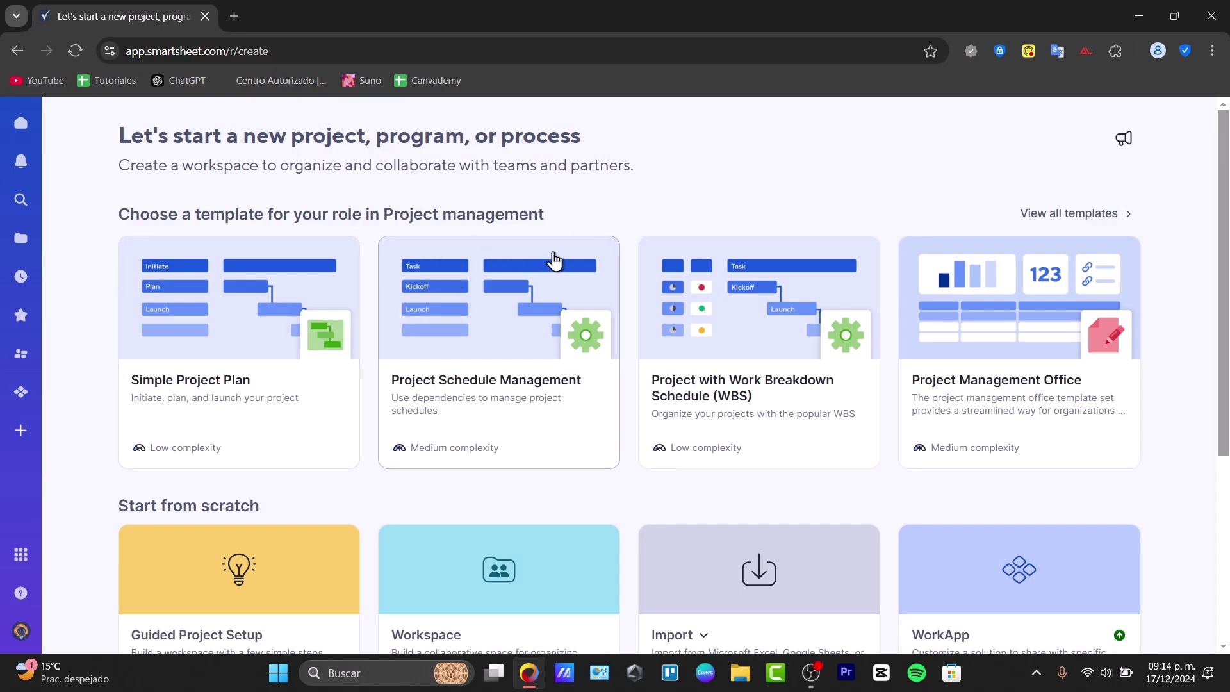
{"action": "left_click", "coordinate": [1112, 222]}
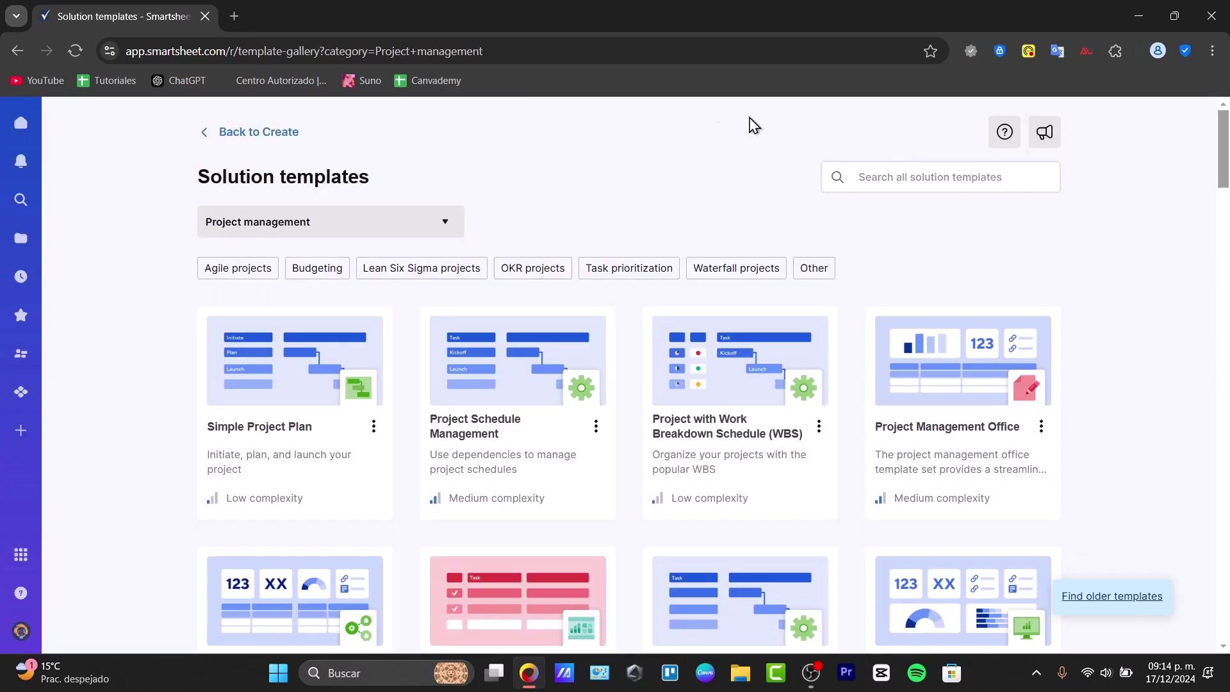
{"action": "left_click", "coordinate": [346, 227]}
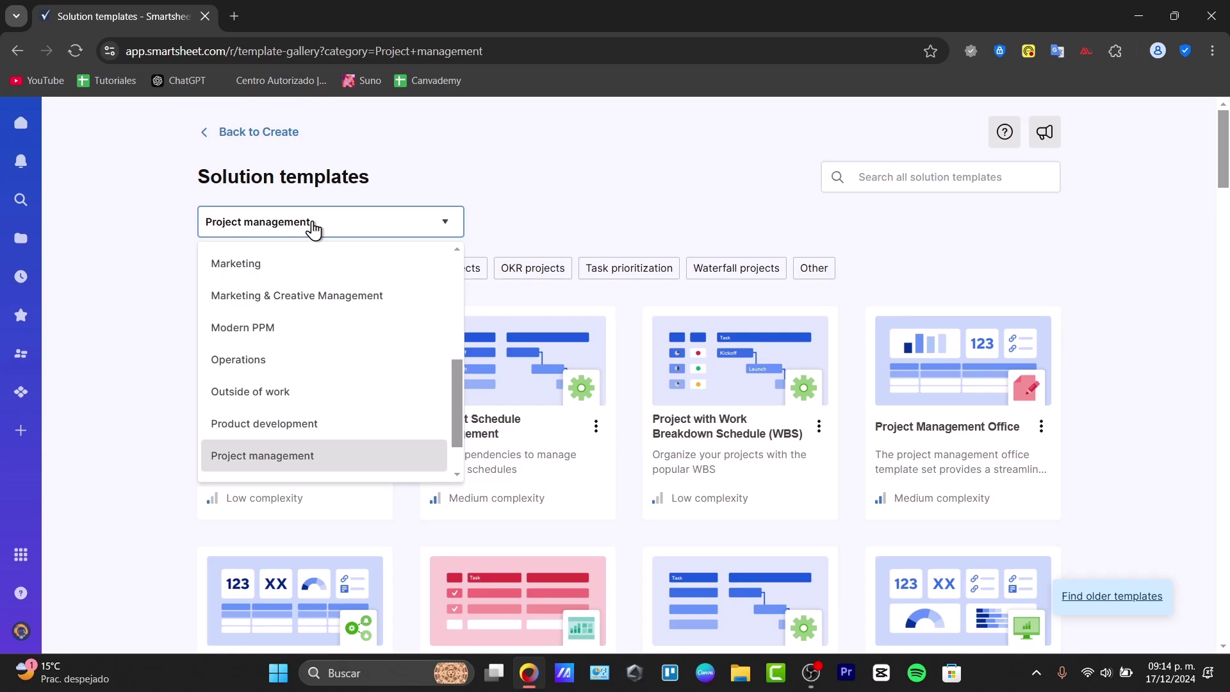
{"action": "scroll", "coordinate": [332, 340], "scroll_direction": "up", "scroll_amount": 5}
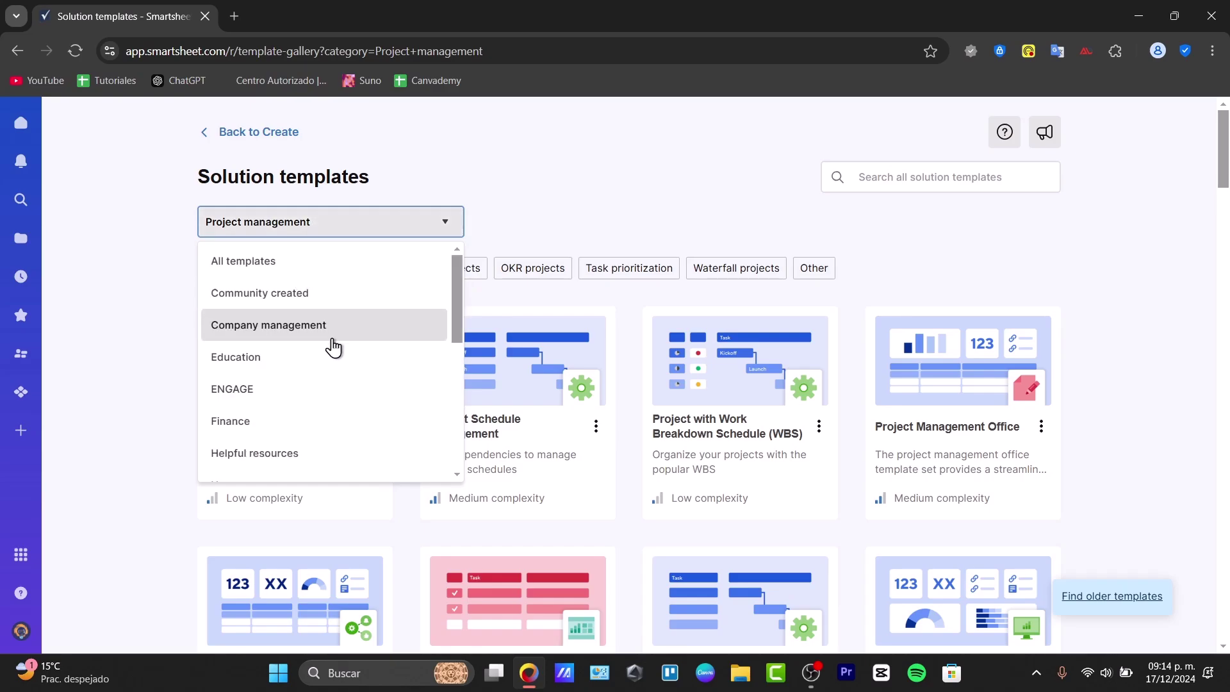
{"action": "left_click", "coordinate": [349, 362]}
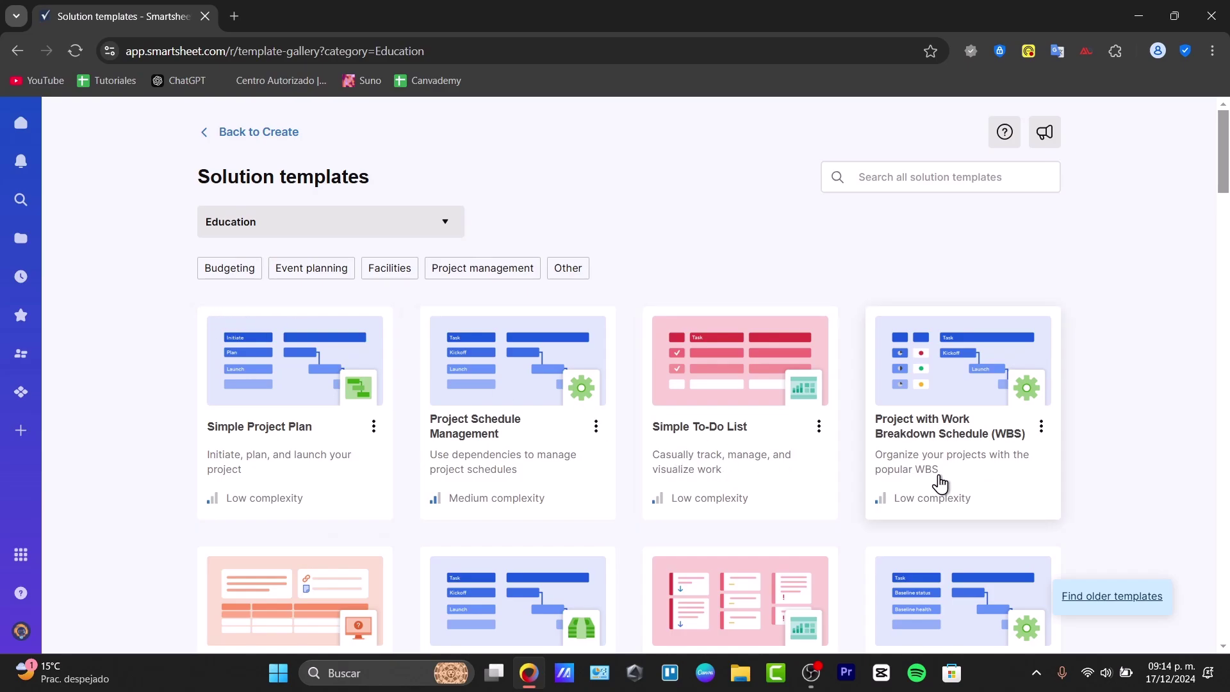
{"action": "scroll", "coordinate": [931, 431], "scroll_direction": "down", "scroll_amount": 4}
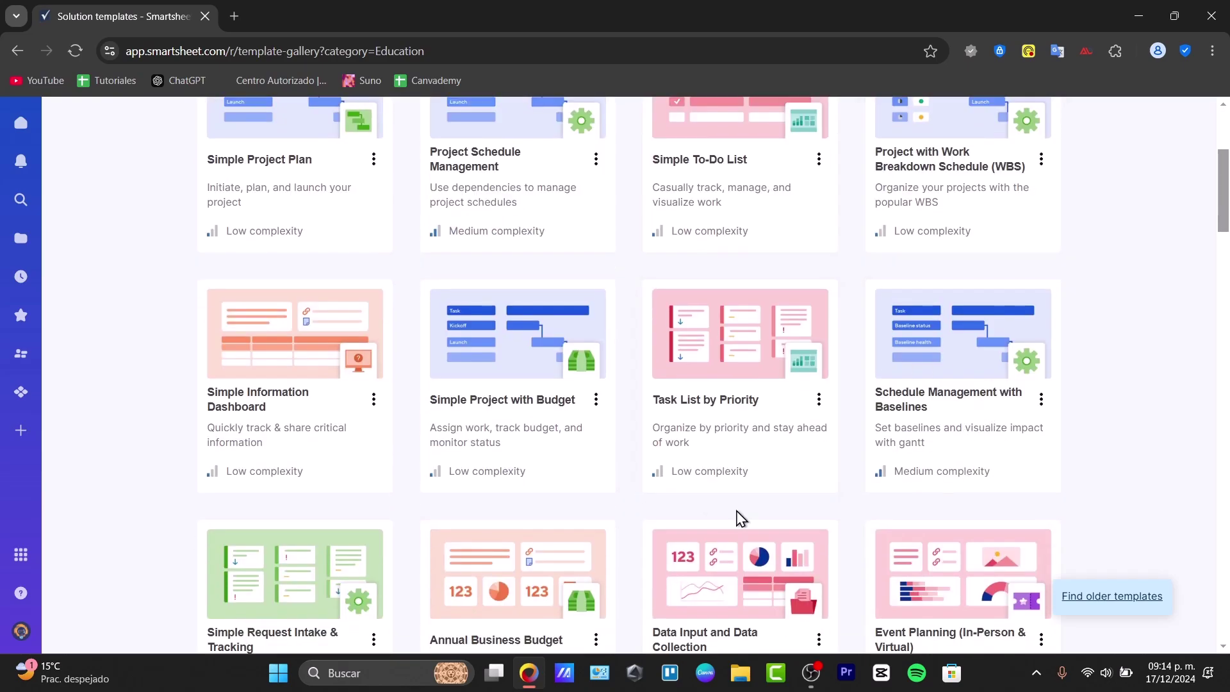
{"action": "scroll", "coordinate": [615, 379], "scroll_direction": "down", "scroll_amount": 3}
{"action": "scroll", "coordinate": [616, 379], "scroll_direction": "up", "scroll_amount": 8}
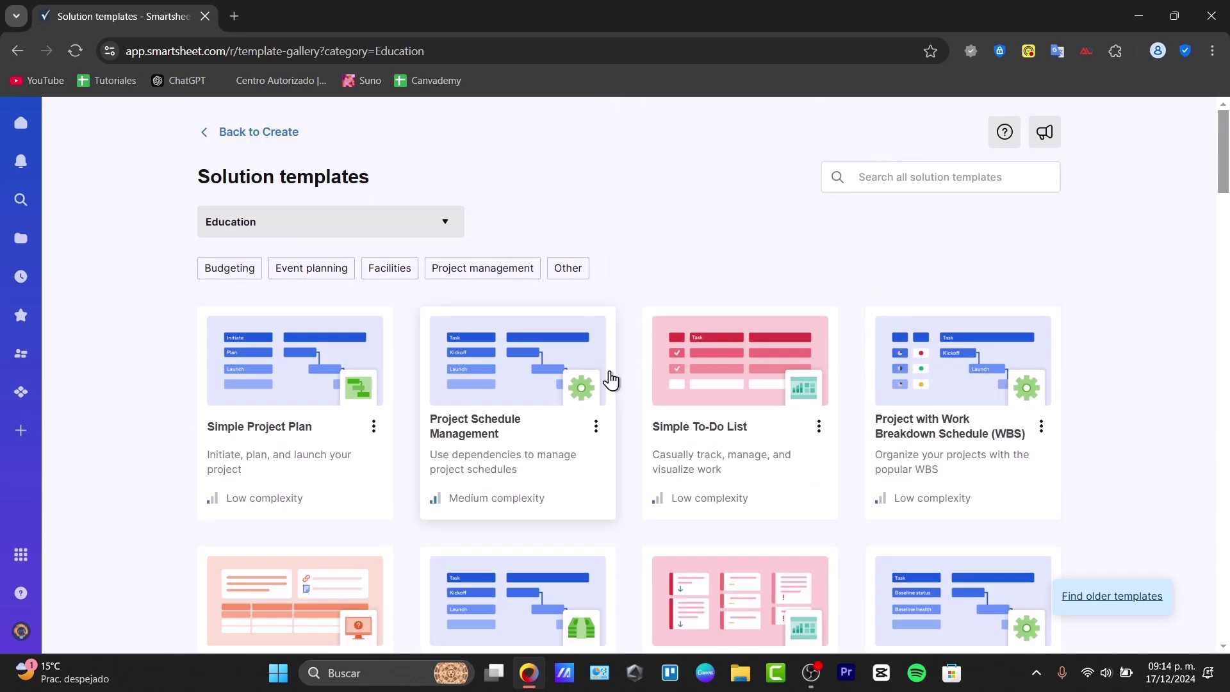
Create a workspace from the Simple To-Do List template and close the share prompt
{"action": "left_click", "coordinate": [672, 379]}
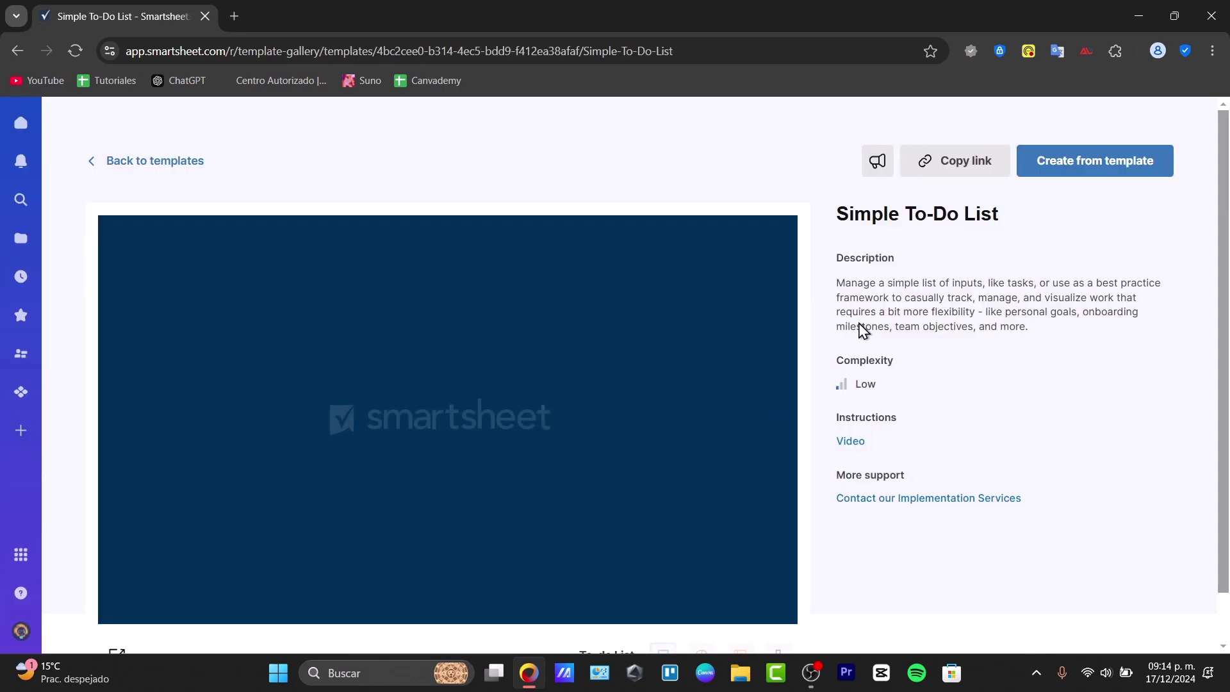
{"action": "left_click", "coordinate": [1128, 165]}
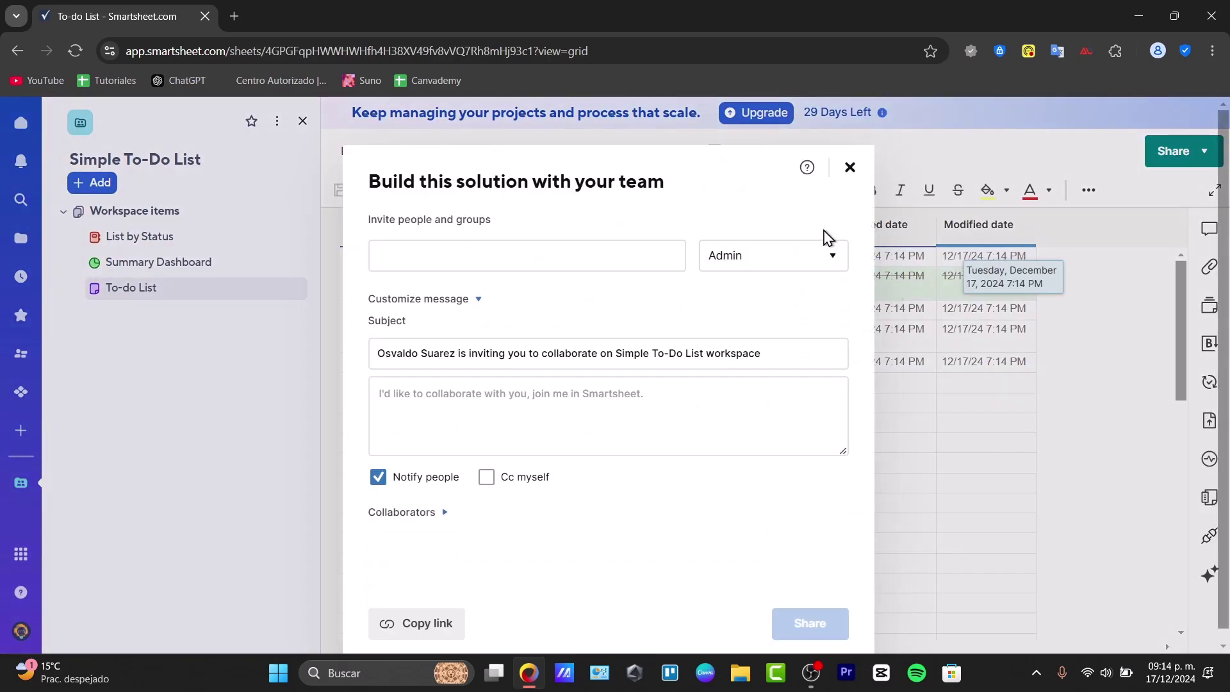
{"action": "left_click", "coordinate": [850, 168]}
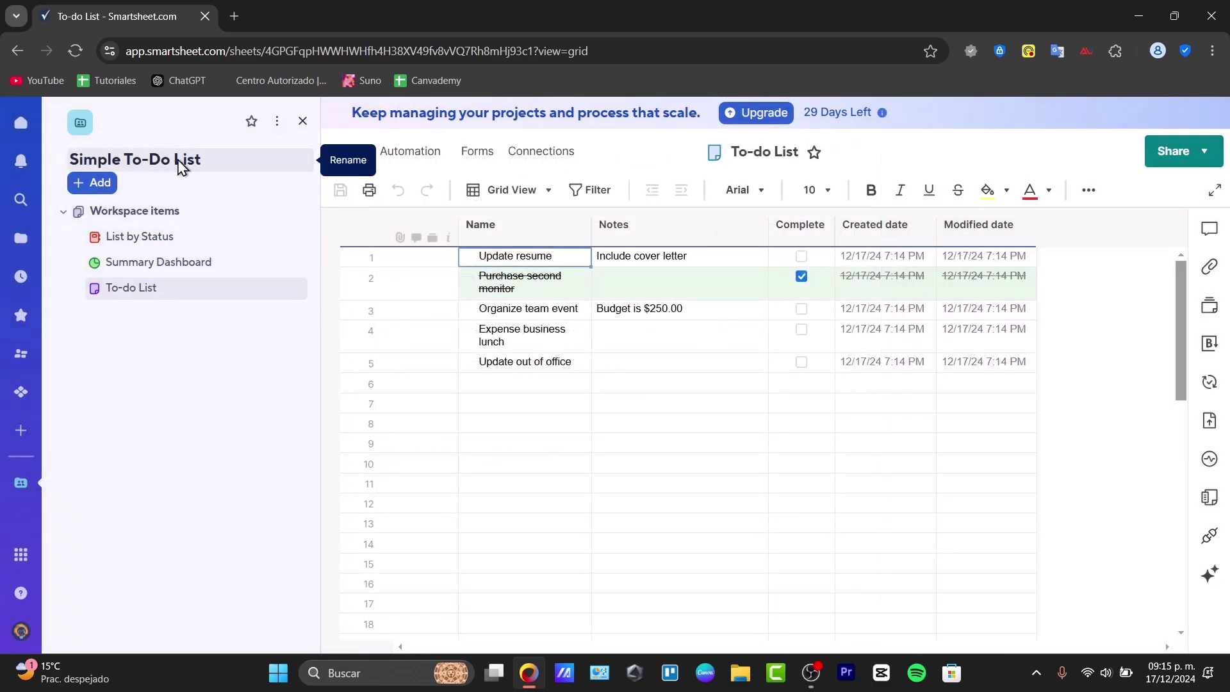
Look over the workspace's add-item options without adding anything
{"action": "left_click", "coordinate": [102, 185]}
{"action": "mouse_move", "coordinate": [134, 250]}
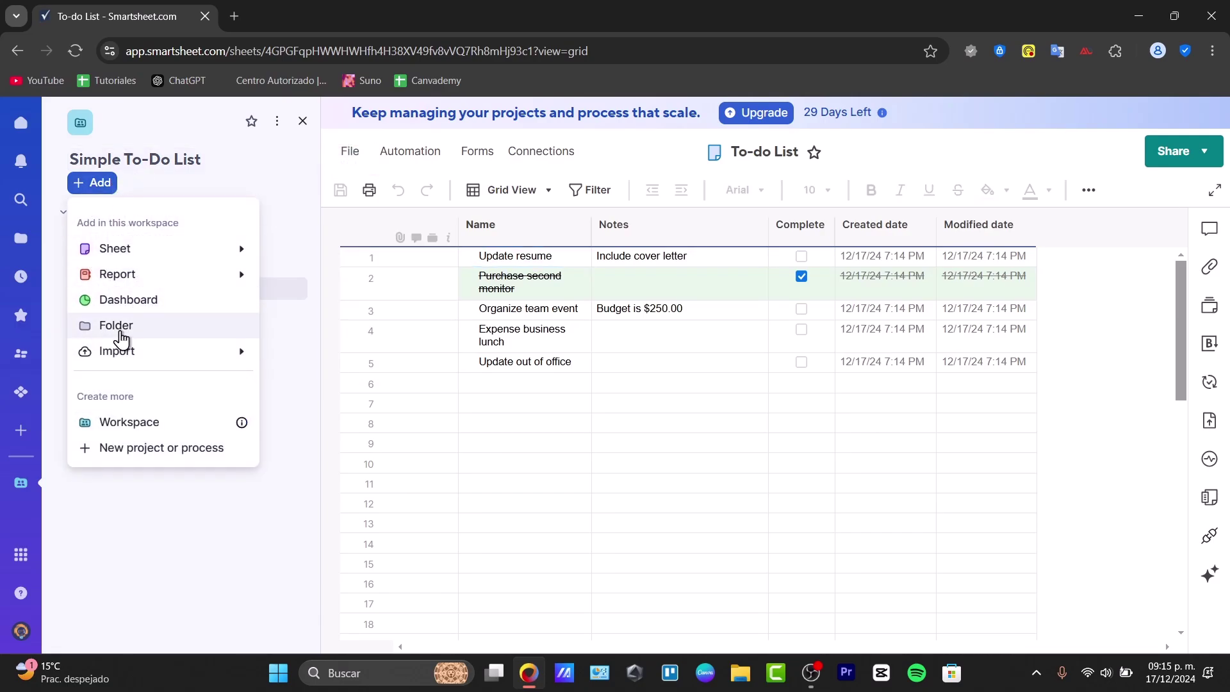
{"action": "mouse_move", "coordinate": [125, 359]}
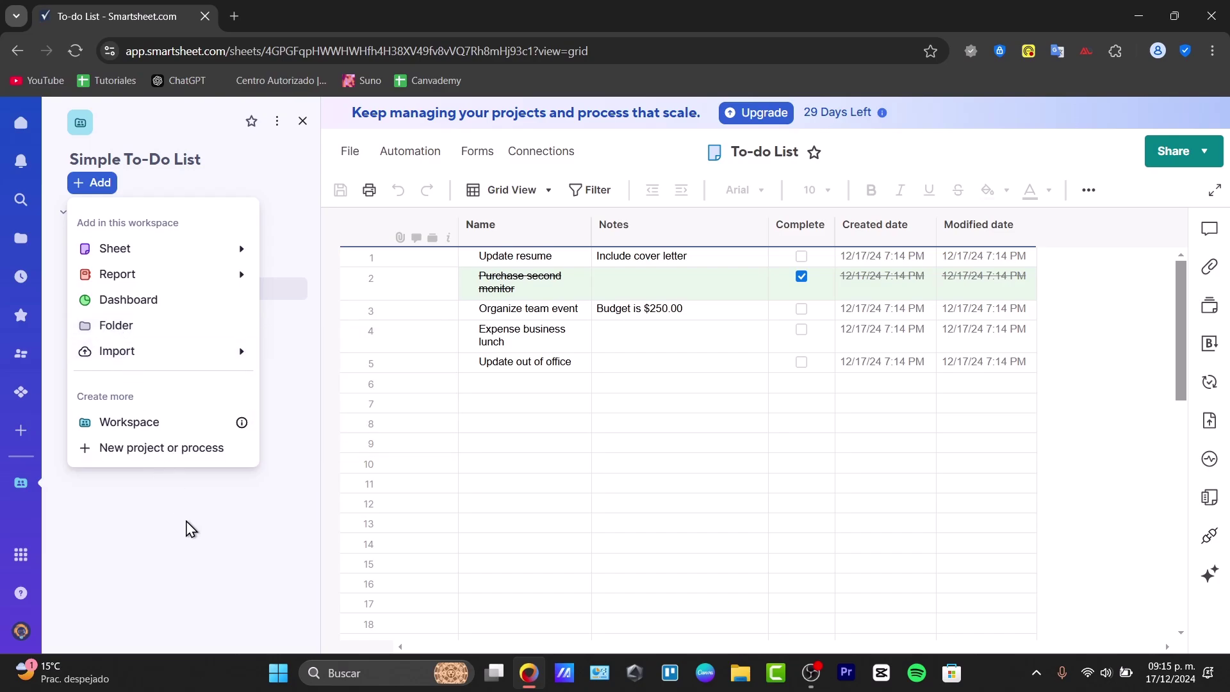
{"action": "left_click", "coordinate": [188, 527]}
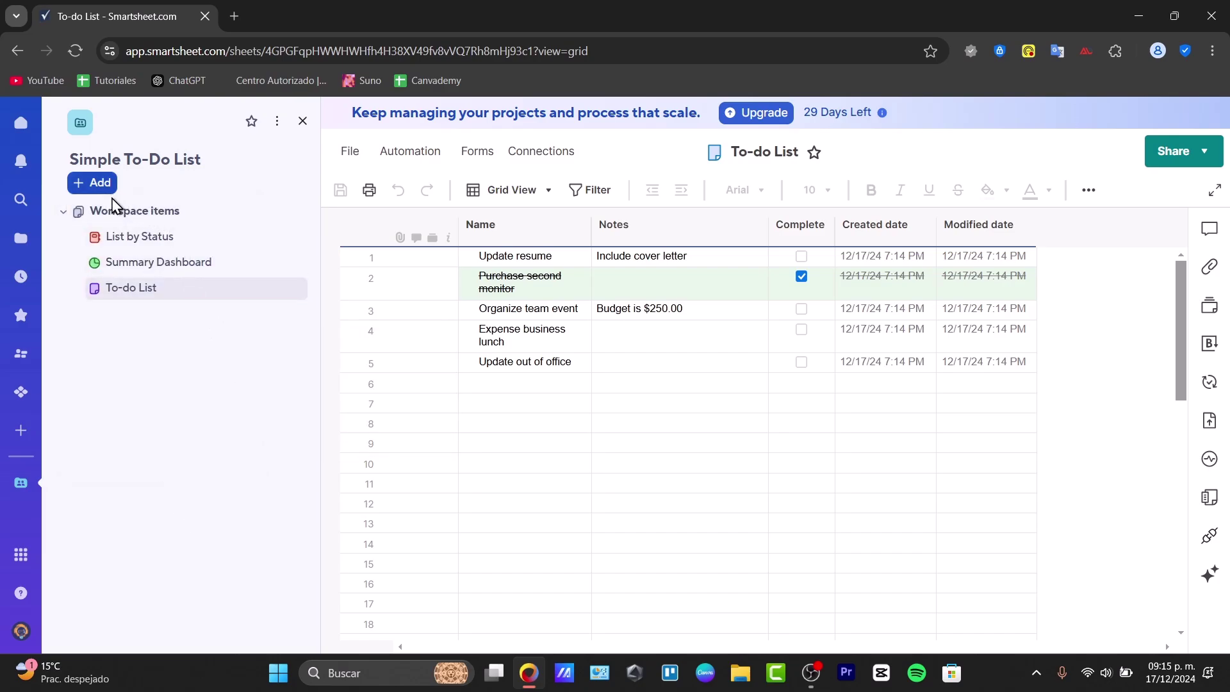
View the List by Status report and Summary Dashboard, then open the To-do List sheet
{"action": "left_click", "coordinate": [138, 243]}
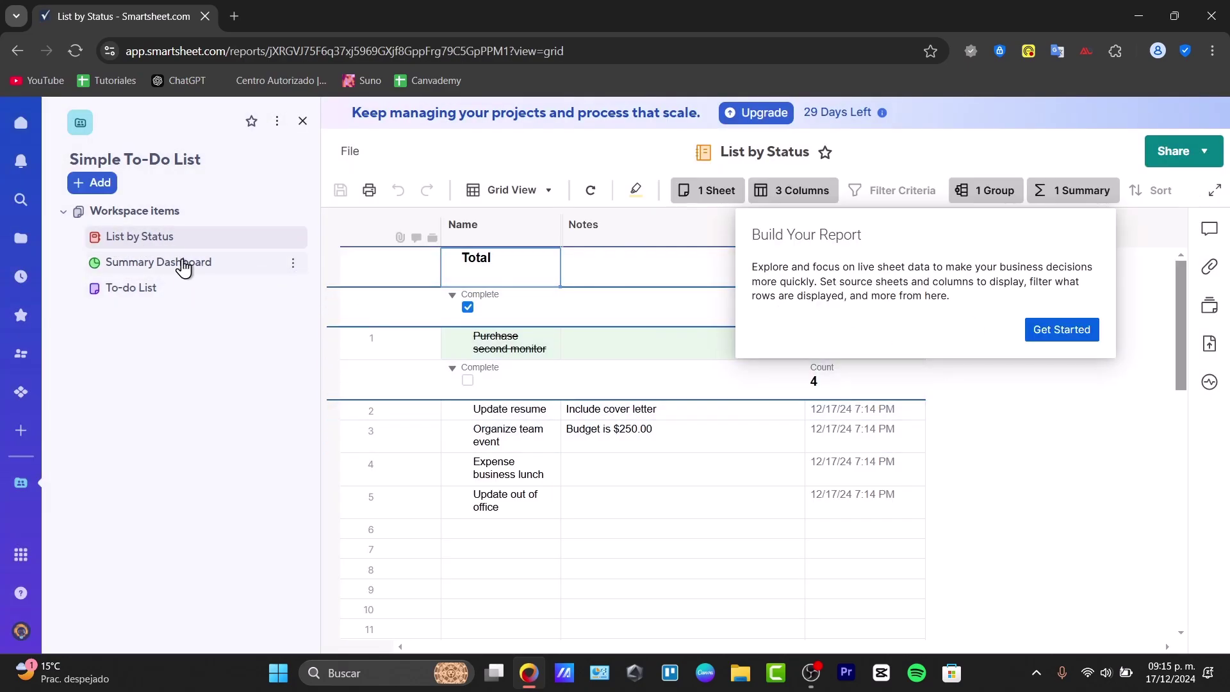
{"action": "left_click", "coordinate": [189, 264]}
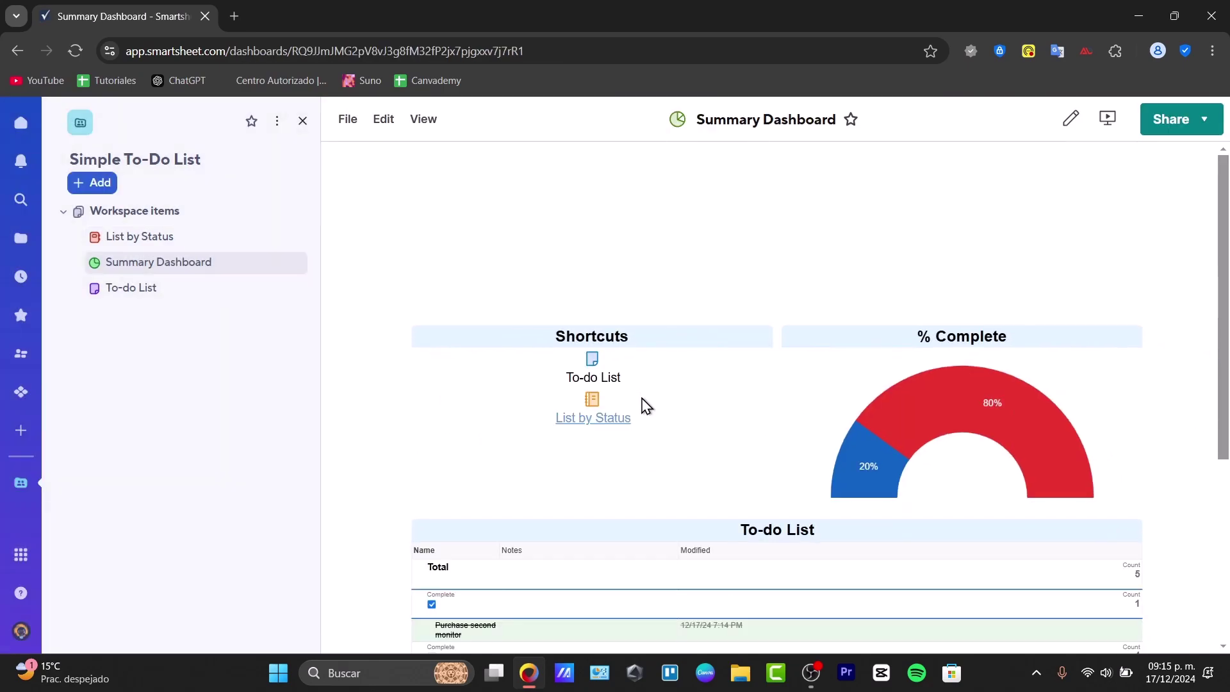
{"action": "left_click", "coordinate": [177, 295]}
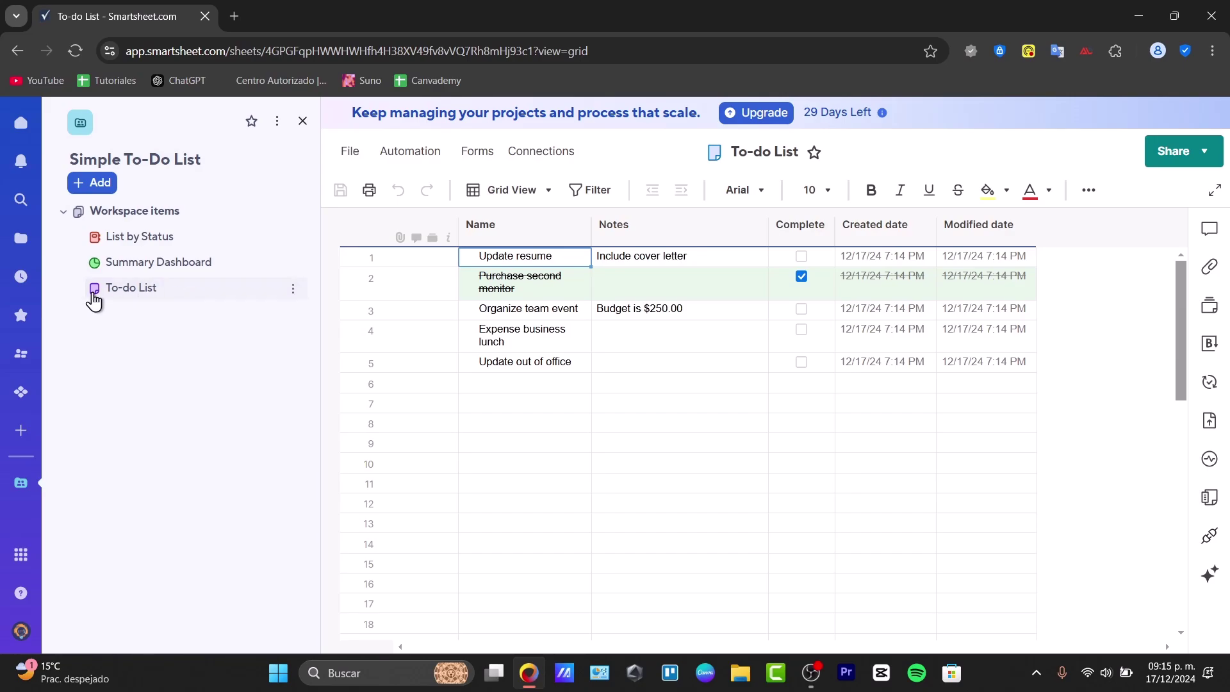
Try switching the To-do List sheet and the List by Status report to Gantt view
{"action": "left_click", "coordinate": [510, 194]}
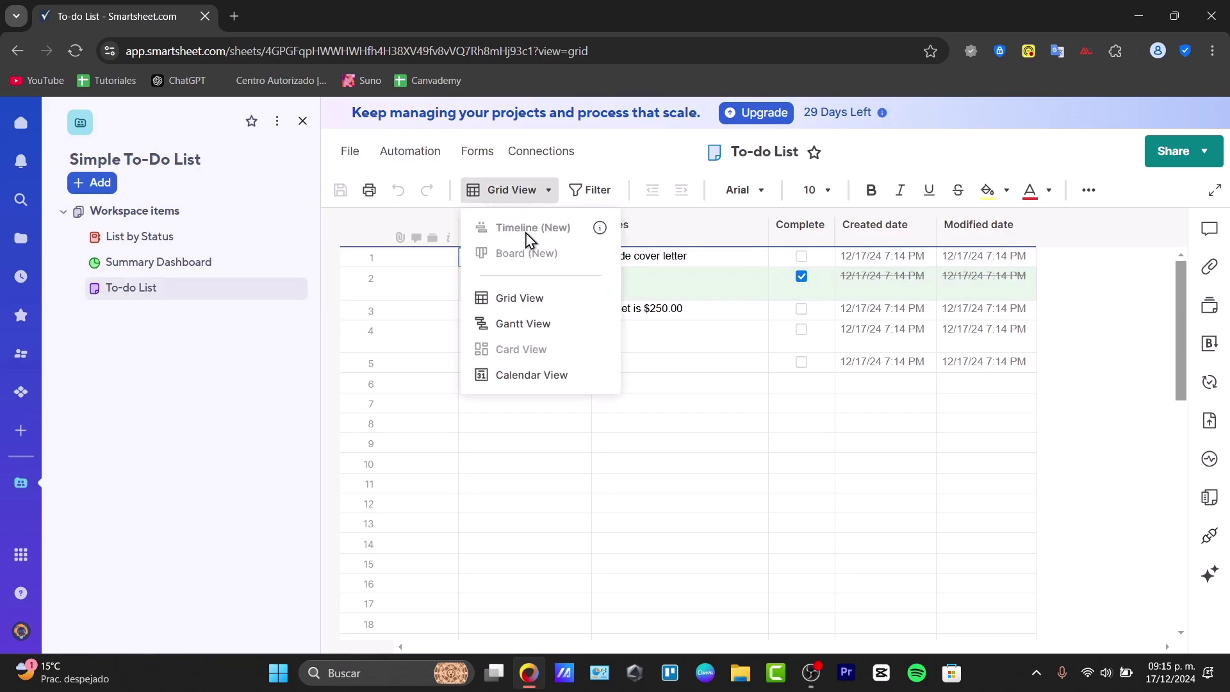
{"action": "left_click", "coordinate": [537, 332]}
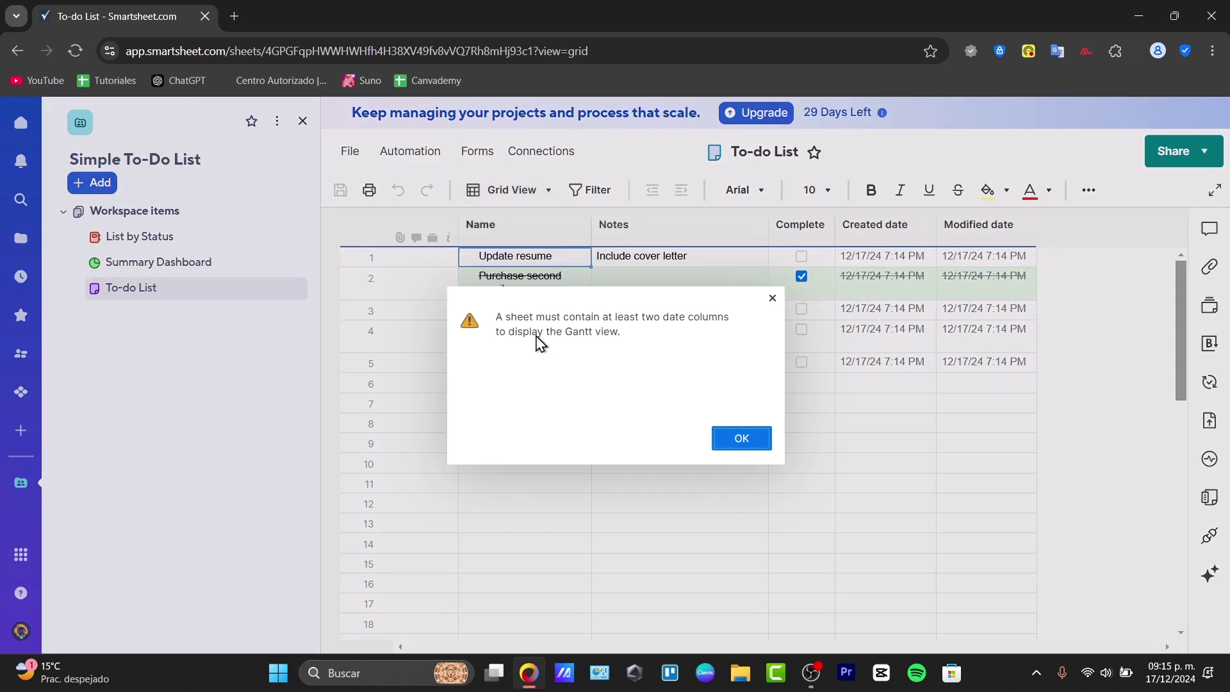
{"action": "left_click", "coordinate": [743, 447]}
{"action": "left_click", "coordinate": [164, 238]}
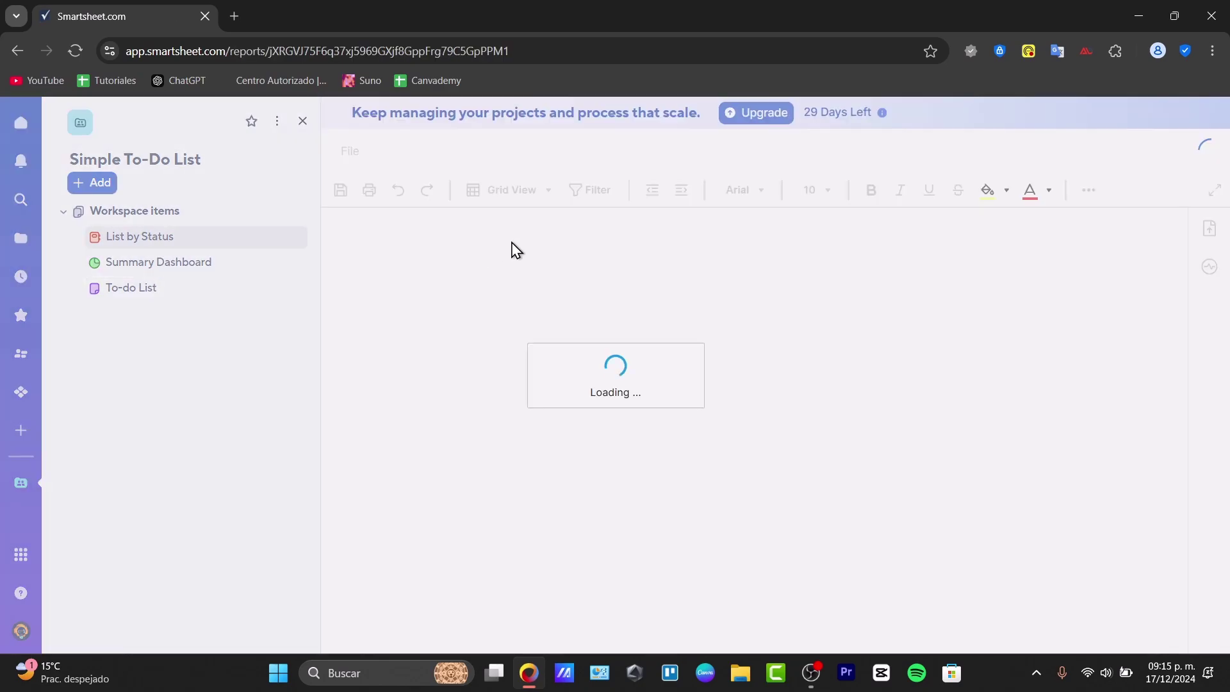
{"action": "left_click", "coordinate": [513, 191]}
{"action": "left_click", "coordinate": [546, 232]}
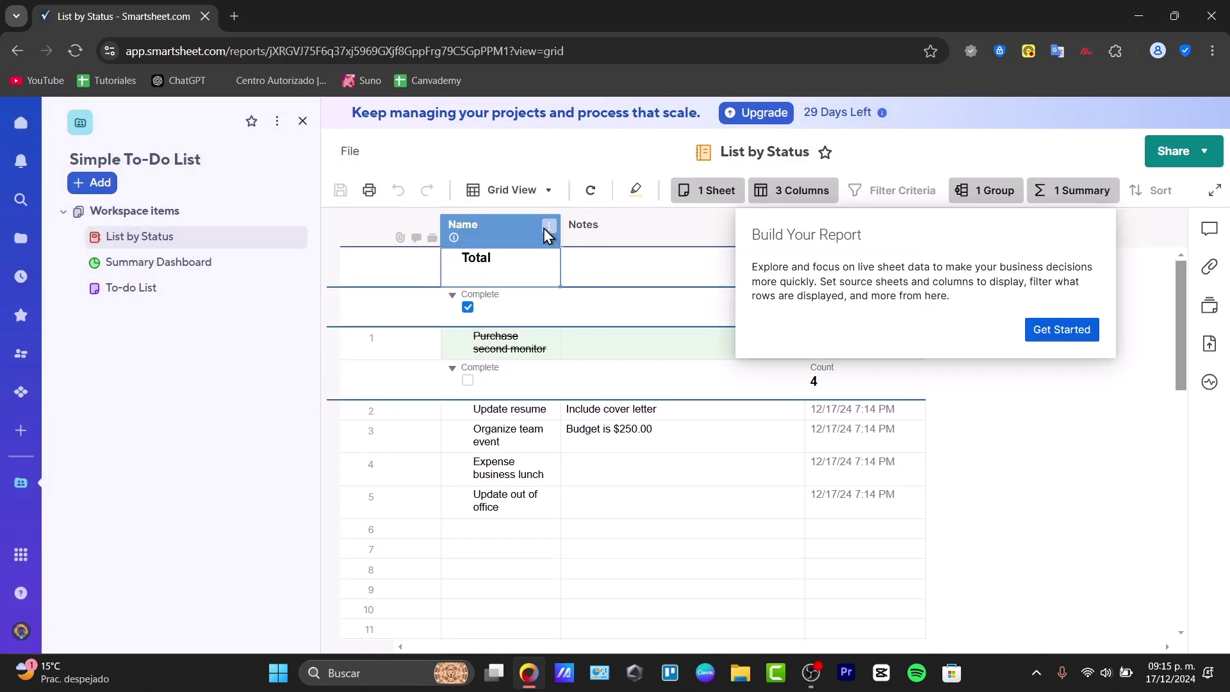
{"action": "left_click", "coordinate": [513, 191]}
{"action": "left_click", "coordinate": [531, 254]}
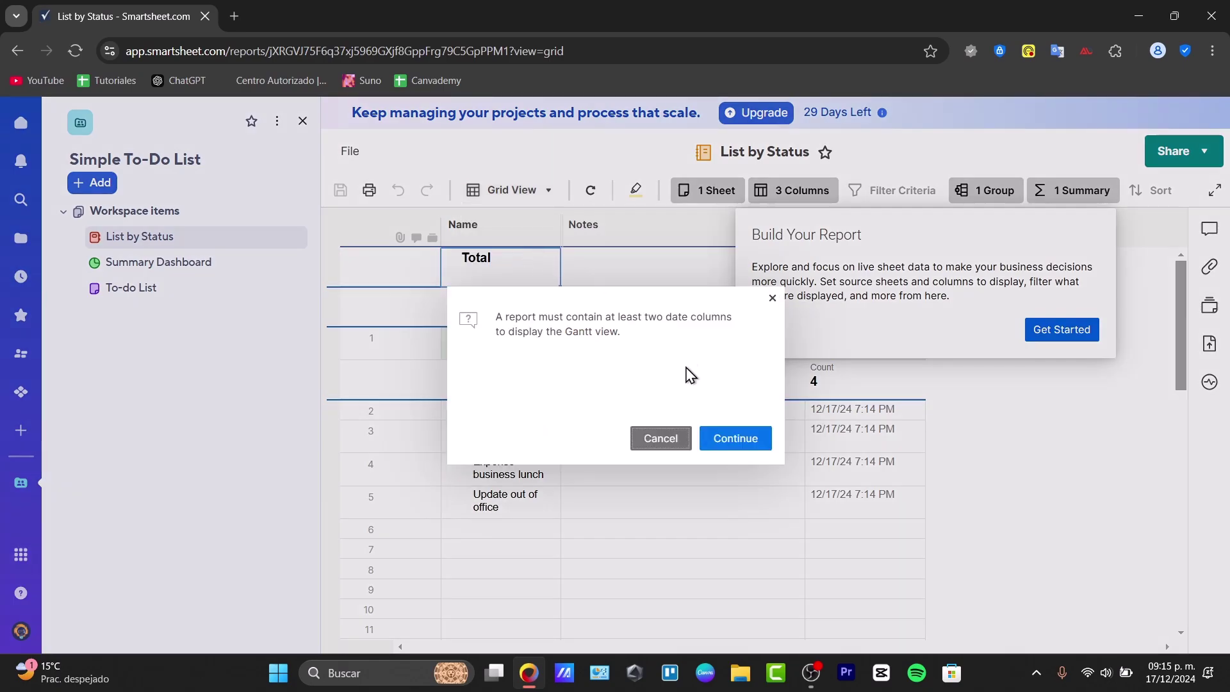
Add Created and Created By columns to the report, drop Modified, and close report setup
{"action": "left_click", "coordinate": [737, 434]}
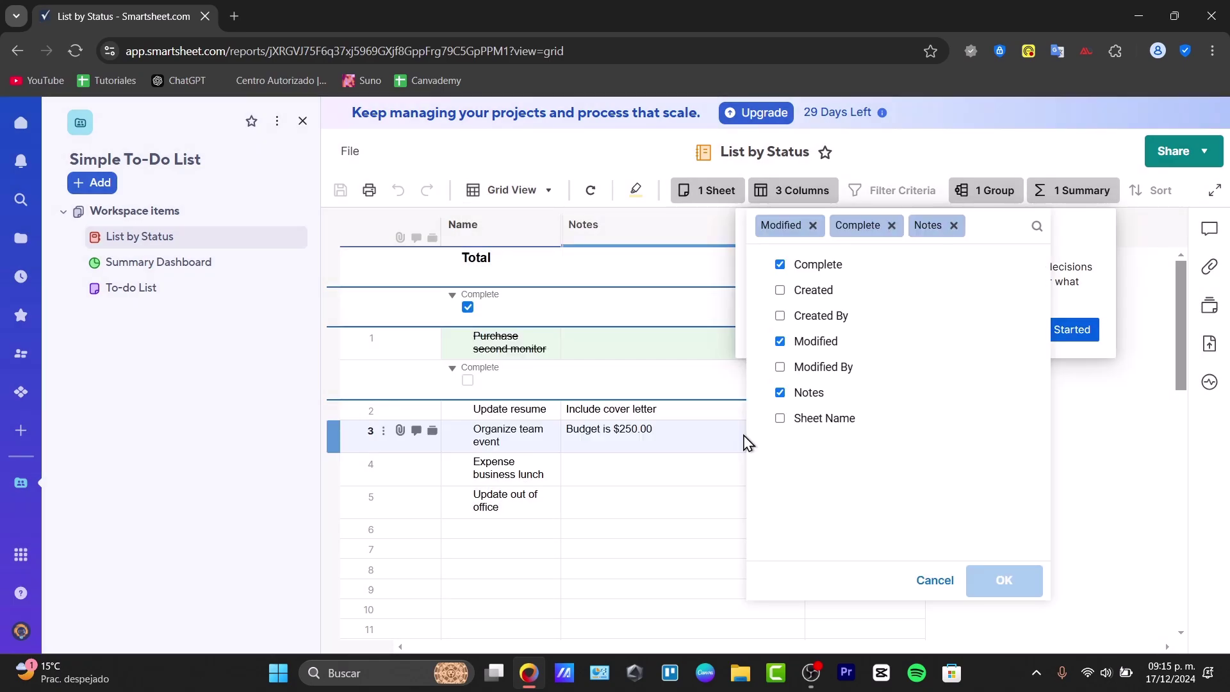
{"action": "left_click", "coordinate": [814, 290]}
{"action": "left_click", "coordinate": [820, 312]}
{"action": "left_click", "coordinate": [827, 341]}
{"action": "left_click", "coordinate": [833, 314]}
{"action": "left_click", "coordinate": [813, 290]}
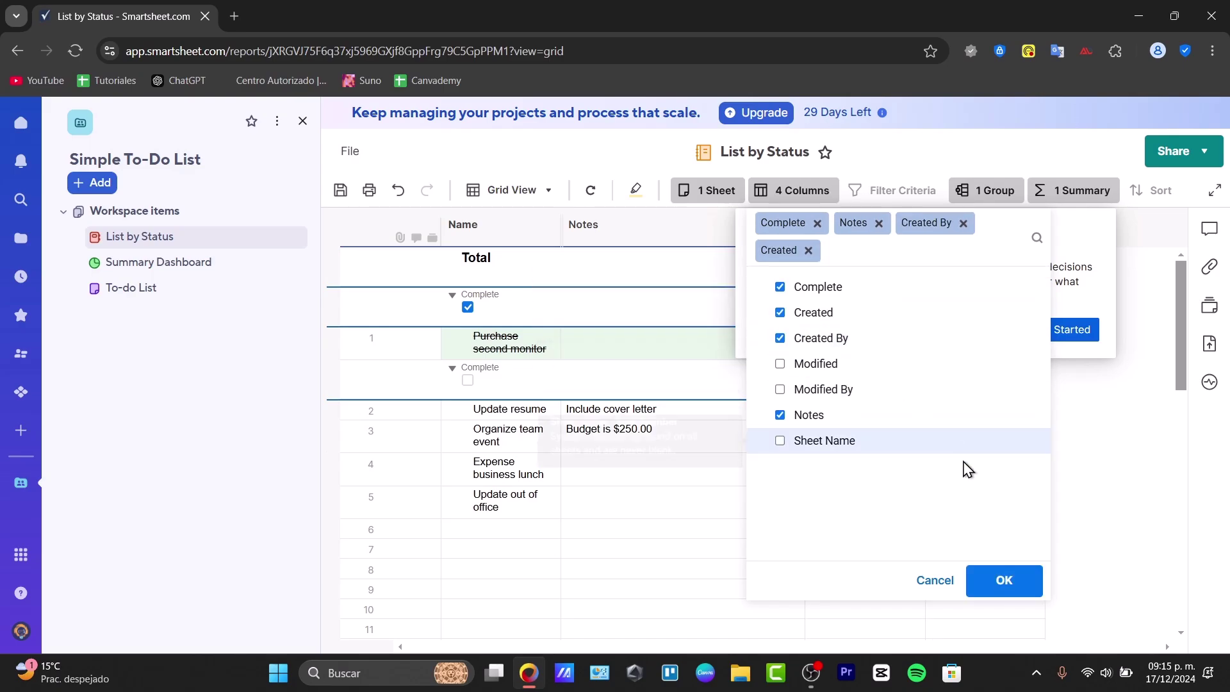
{"action": "left_click", "coordinate": [1006, 577]}
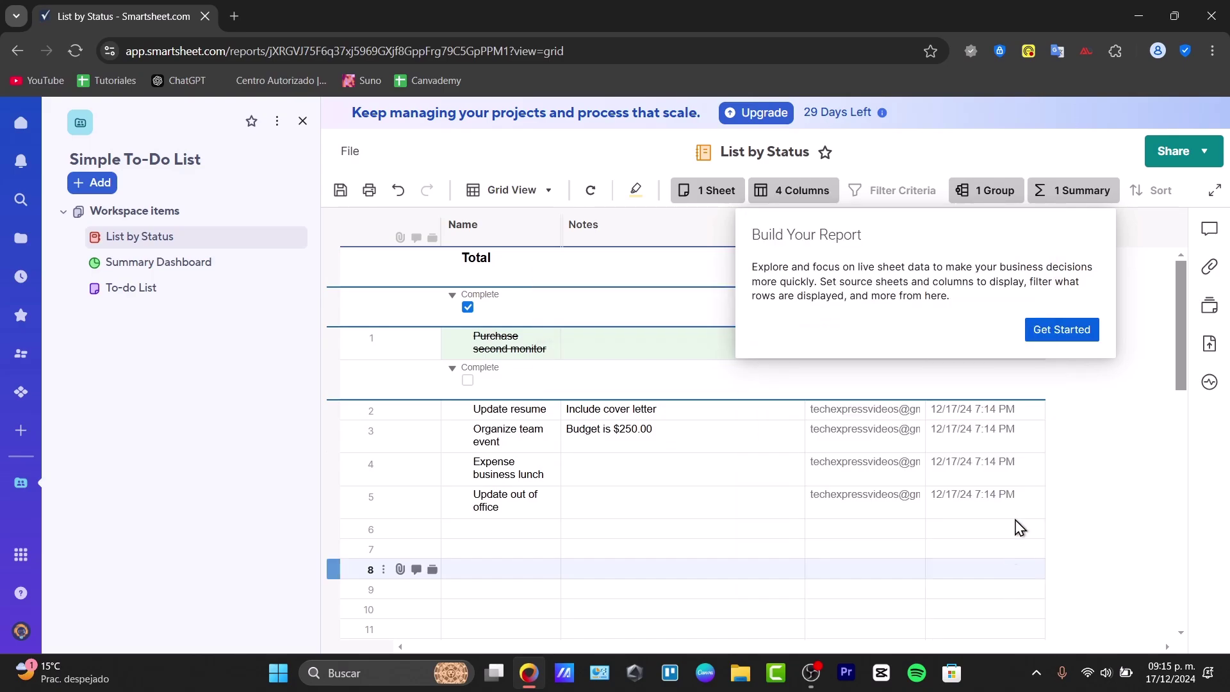
{"action": "left_click", "coordinate": [1053, 343]}
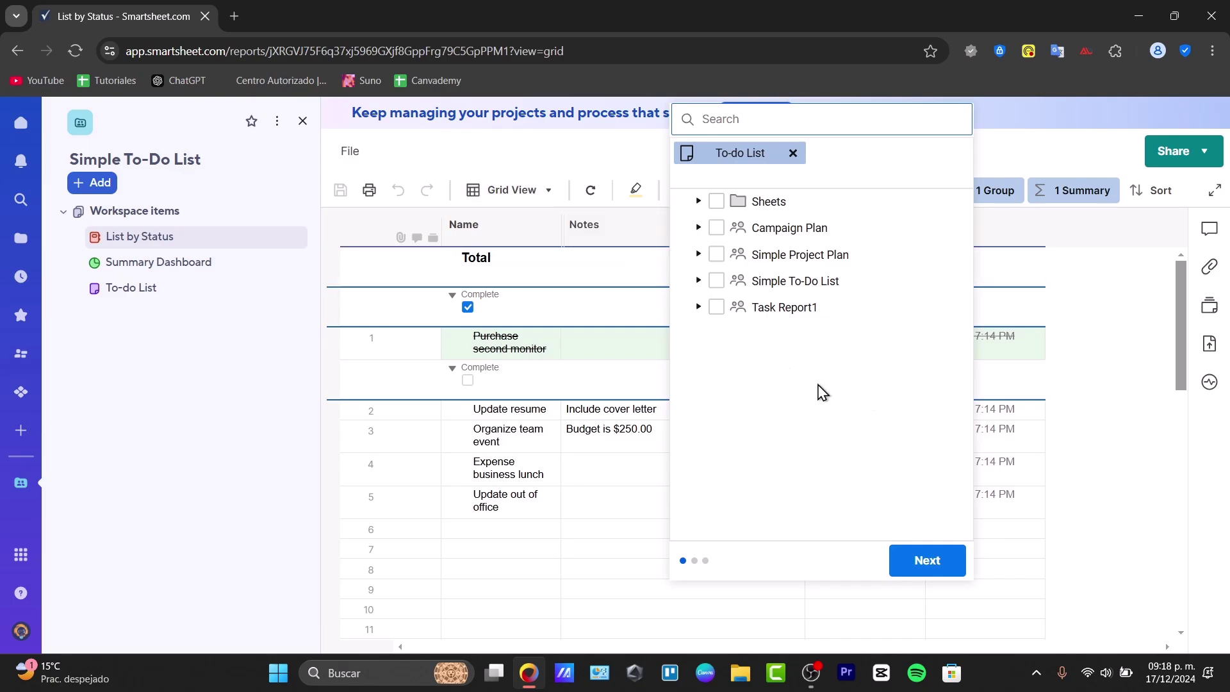
{"action": "left_click", "coordinate": [915, 561]}
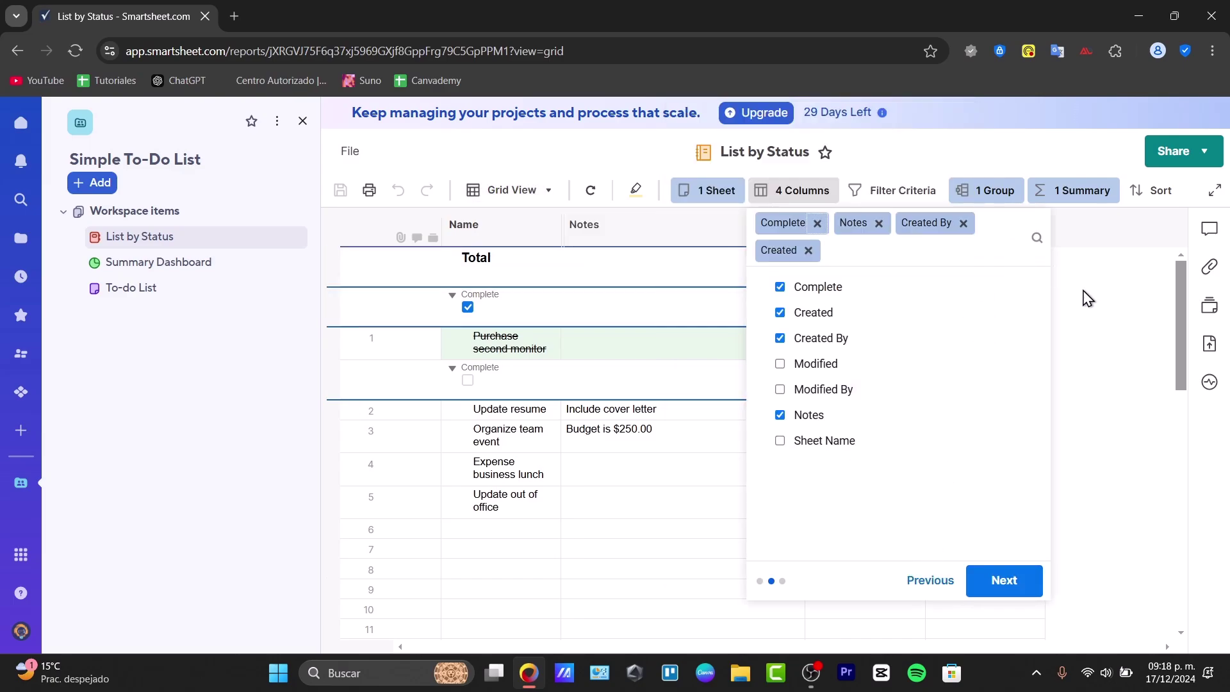
{"action": "left_click", "coordinate": [1099, 269]}
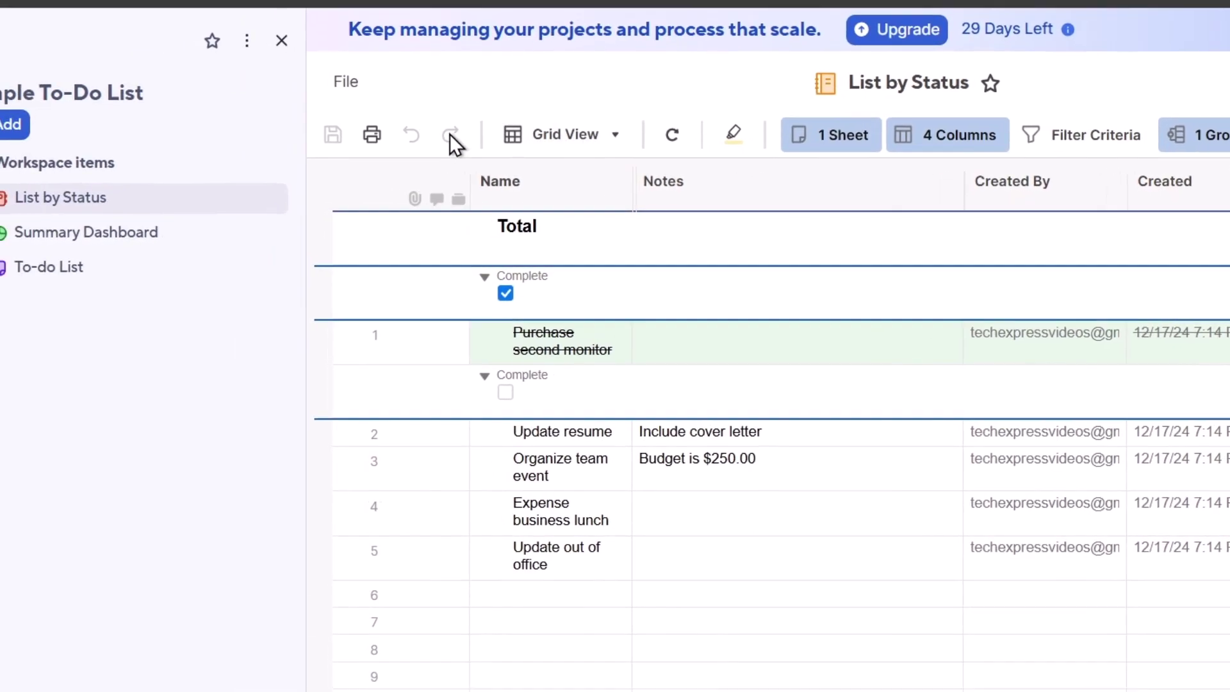
Add a new sheet to the workspace that starts as a Board view
{"action": "left_click", "coordinate": [16, 128]}
{"action": "mouse_move", "coordinate": [96, 259]}
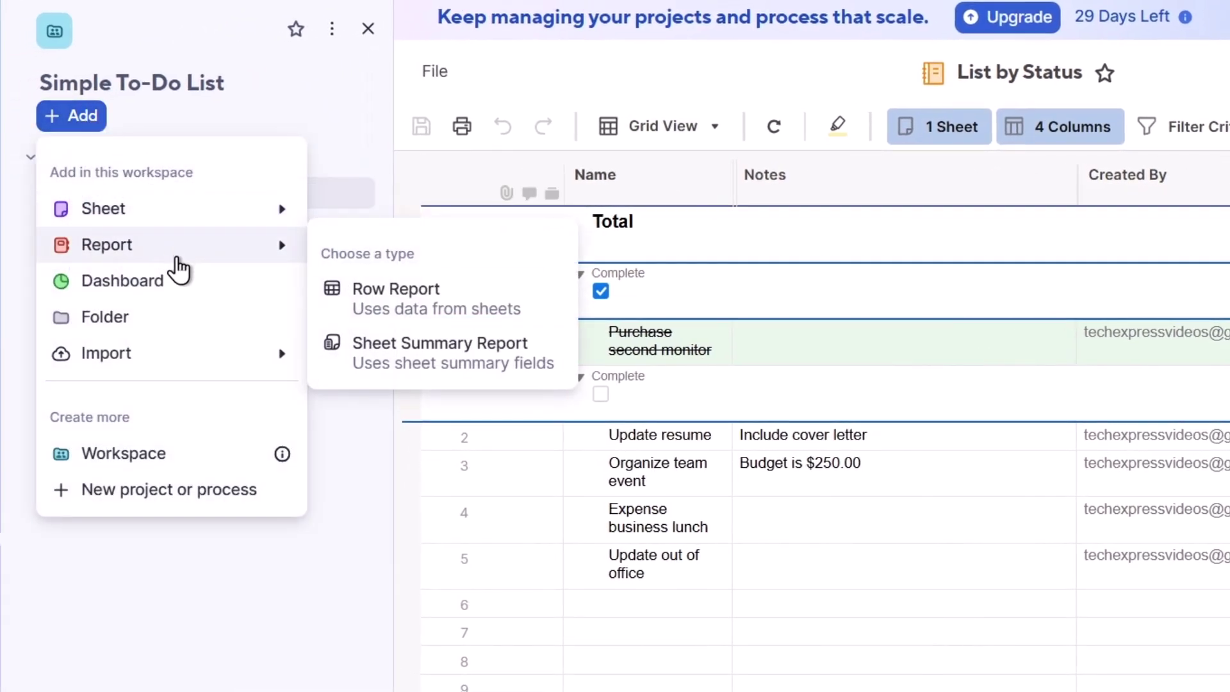
{"action": "mouse_move", "coordinate": [156, 211]}
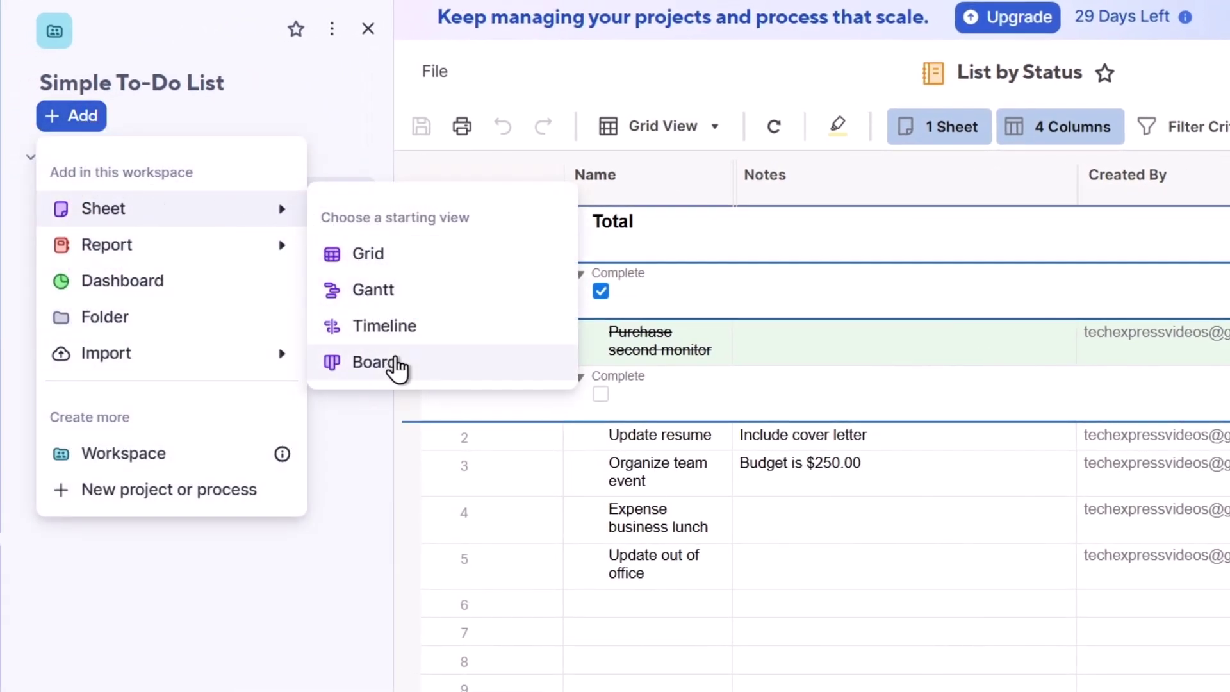
{"action": "left_click", "coordinate": [396, 364]}
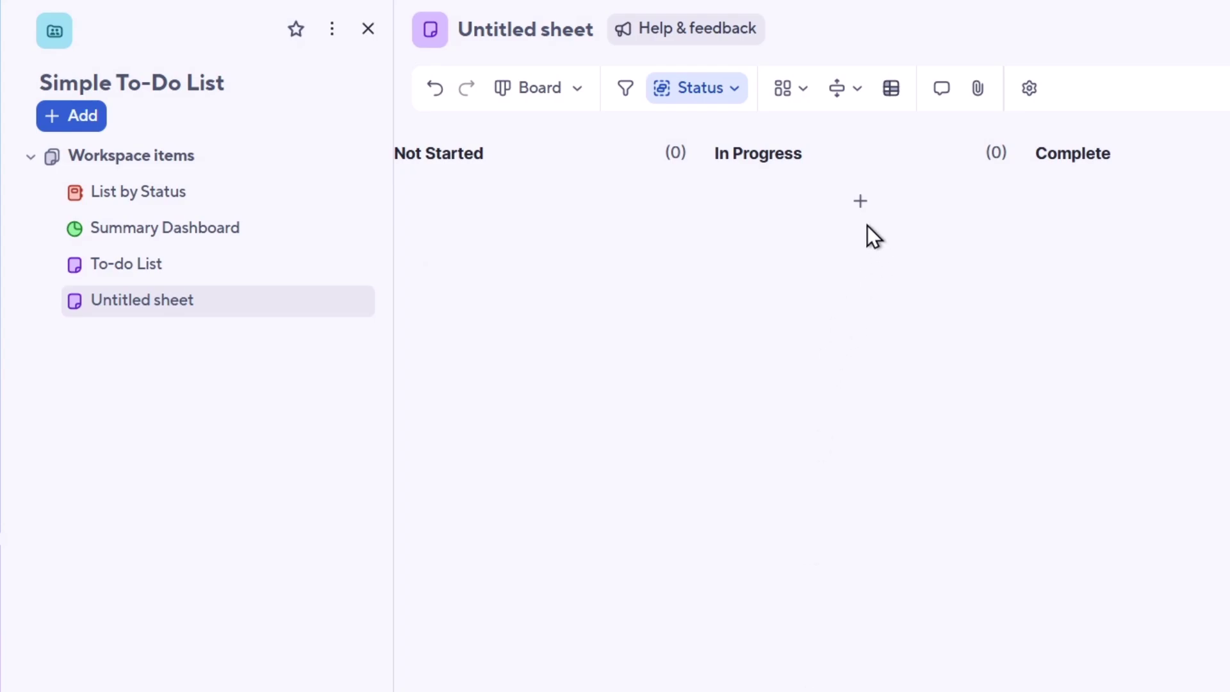
Add a 'createaytvideo' card to the In Progress lane
{"action": "left_click", "coordinate": [860, 201]}
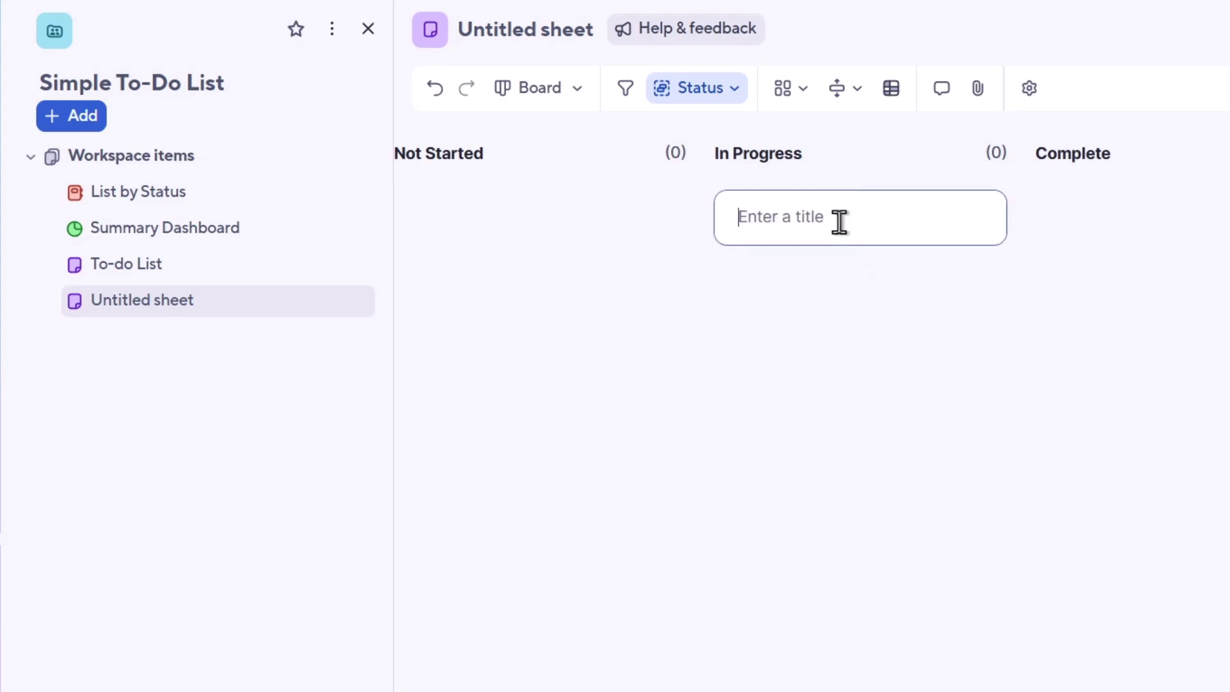
{"action": "type", "text": "createaytv"}
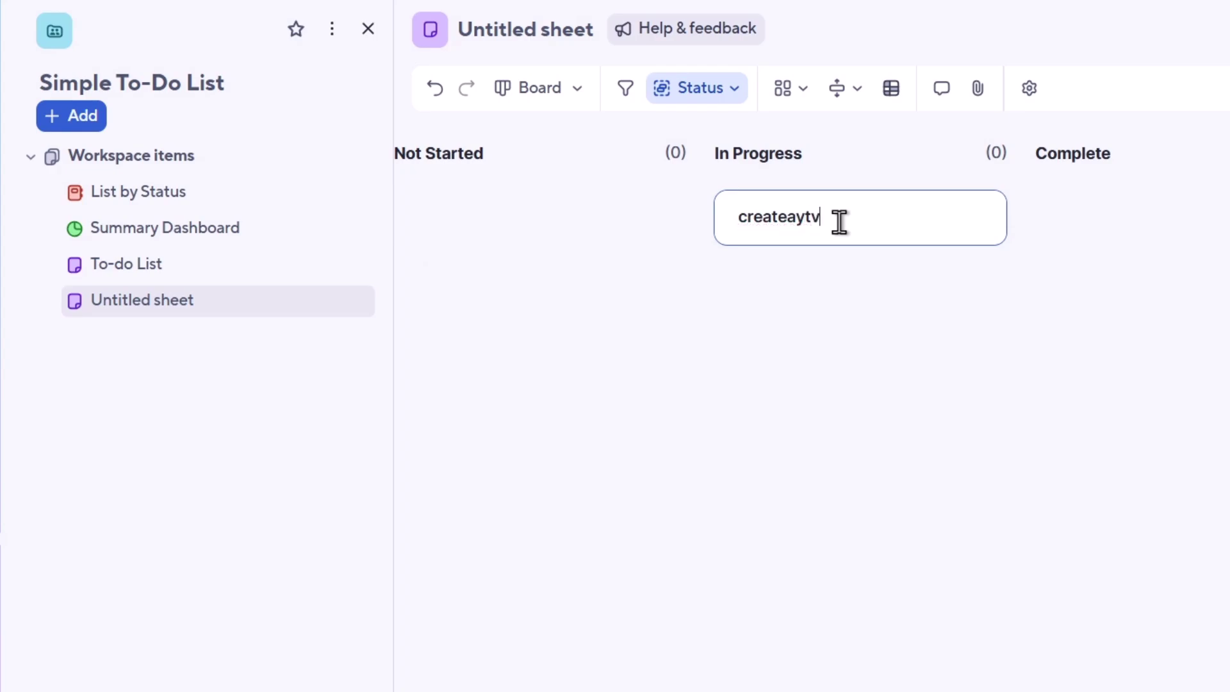
{"action": "type", "text": "ideo"}
{"action": "key", "text": "Return"}
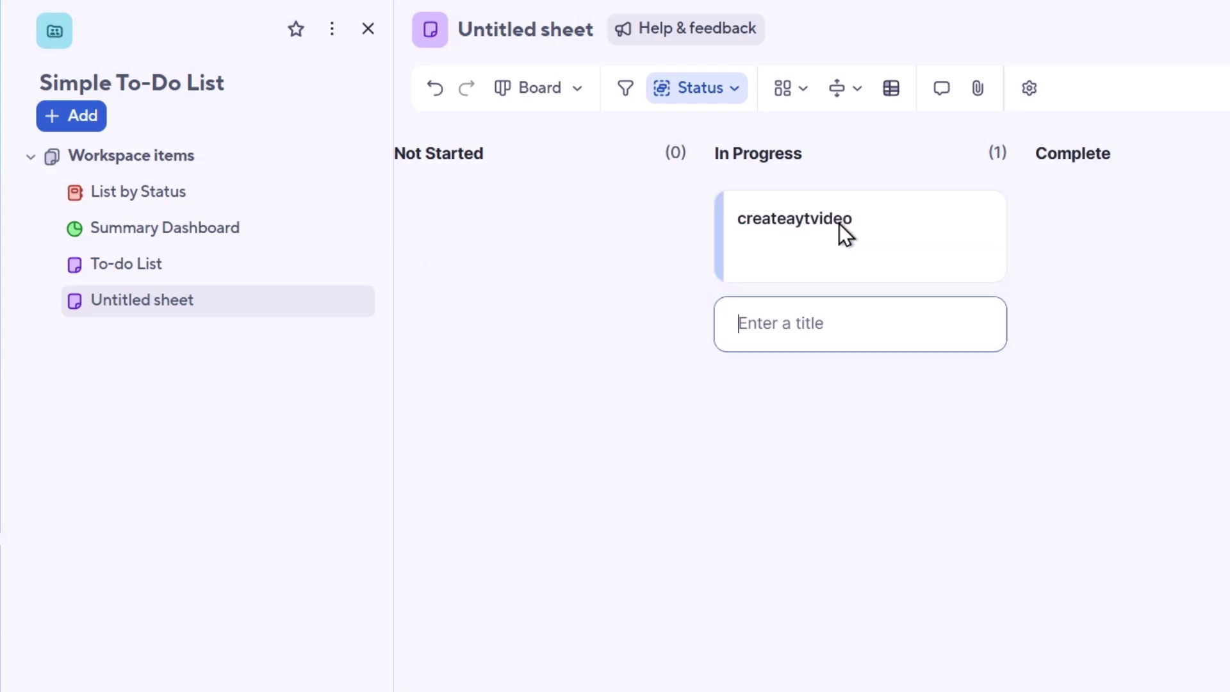
{"action": "left_click", "coordinate": [918, 450]}
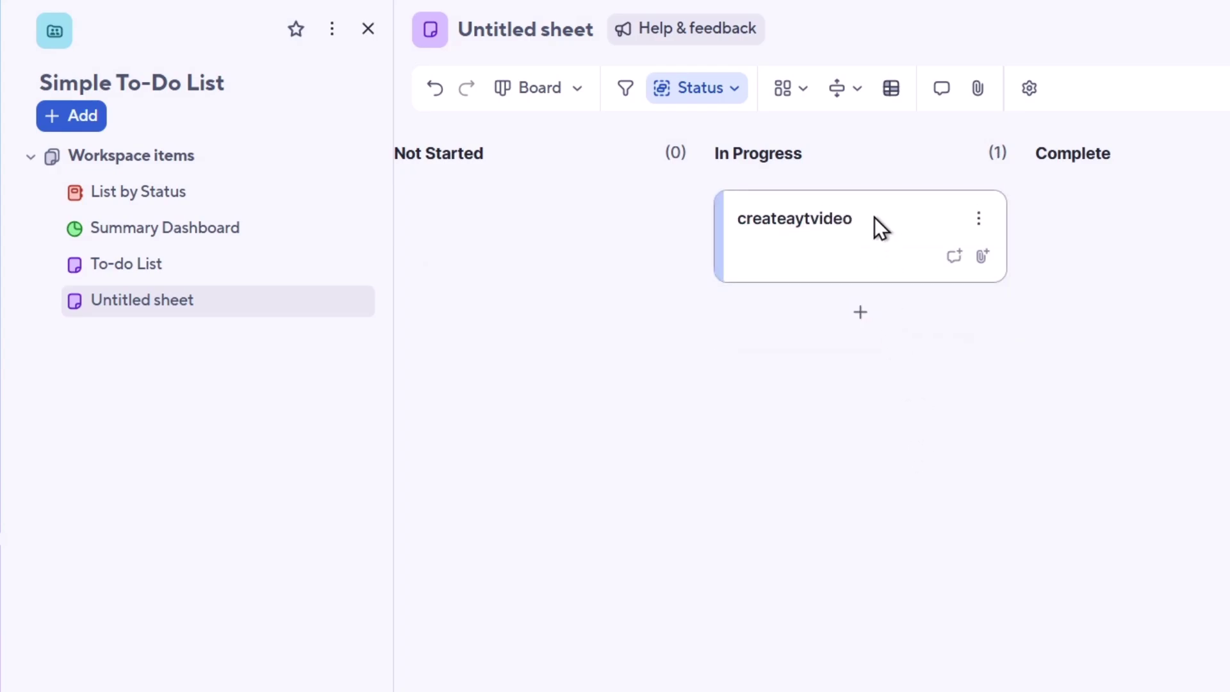
Check the createaytvideo card's options, then list the sheet's available views
{"action": "left_click", "coordinate": [977, 222]}
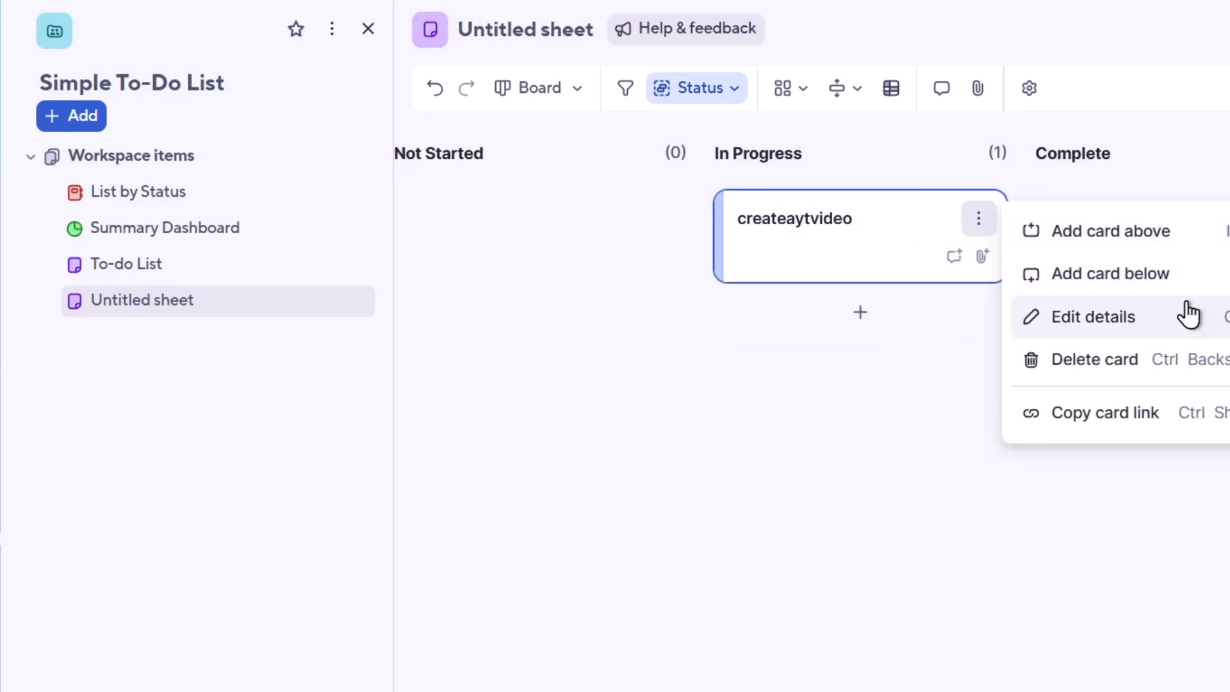
{"action": "left_click", "coordinate": [1180, 317]}
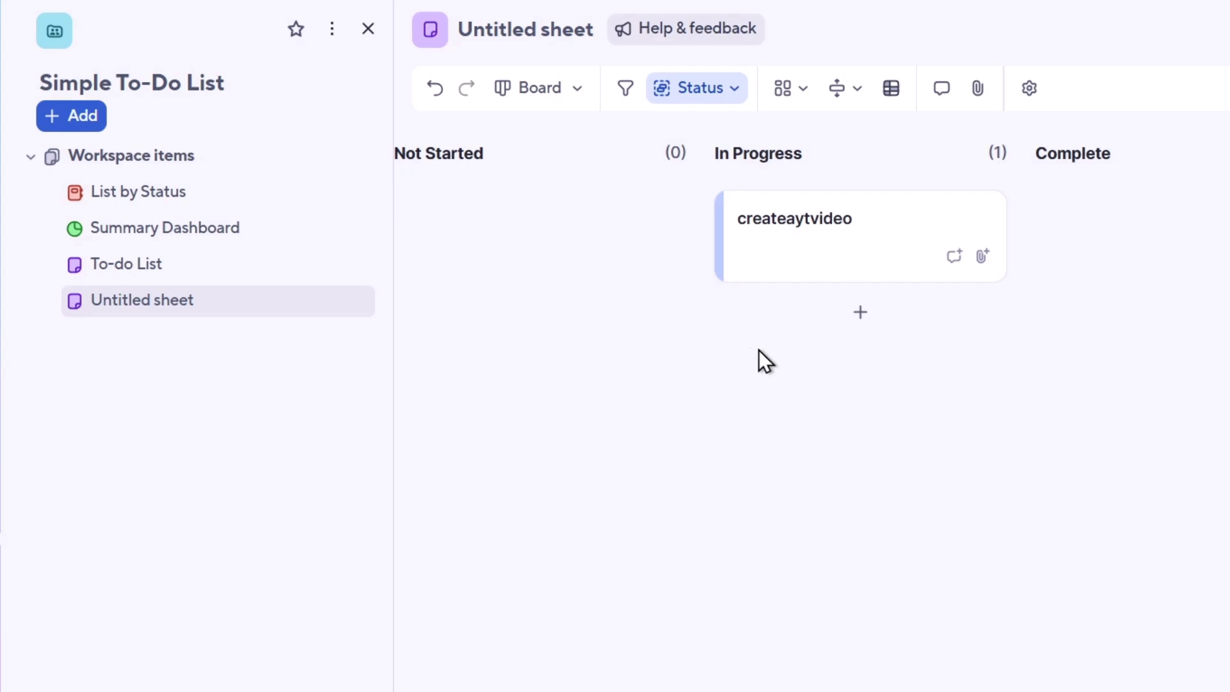
{"action": "left_click", "coordinate": [541, 103]}
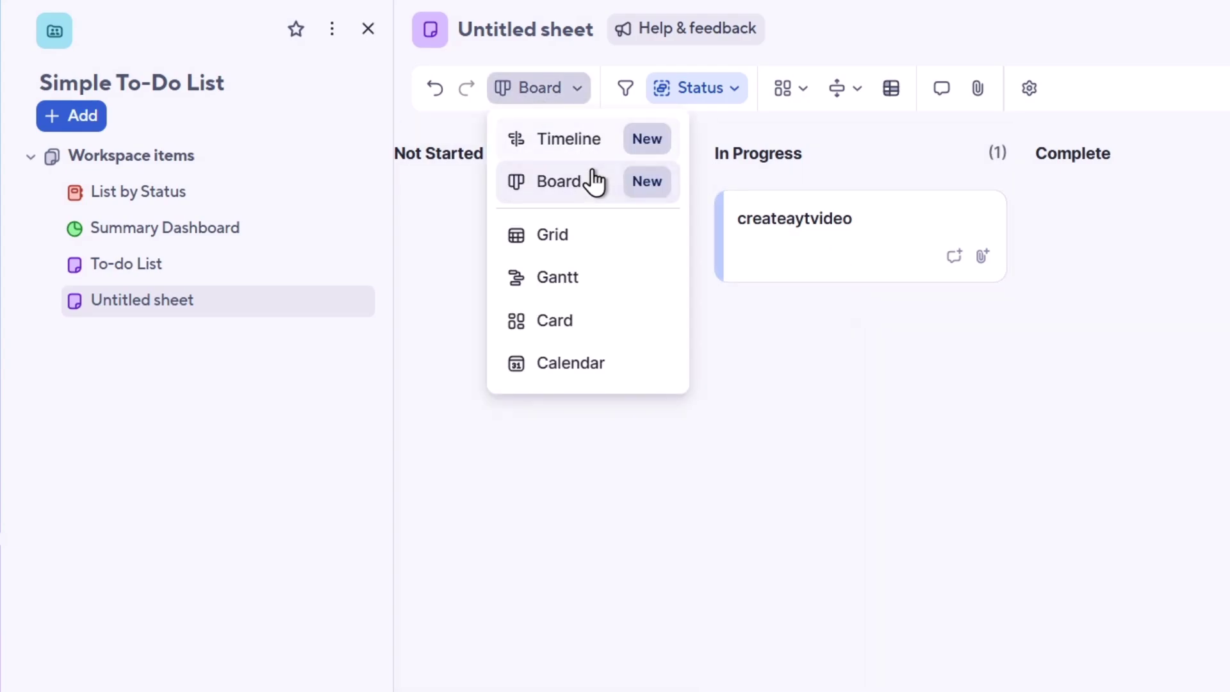
Switch to Grid view and insert a 'Created By' column of type Created by beside End Date
{"action": "left_click", "coordinate": [600, 241]}
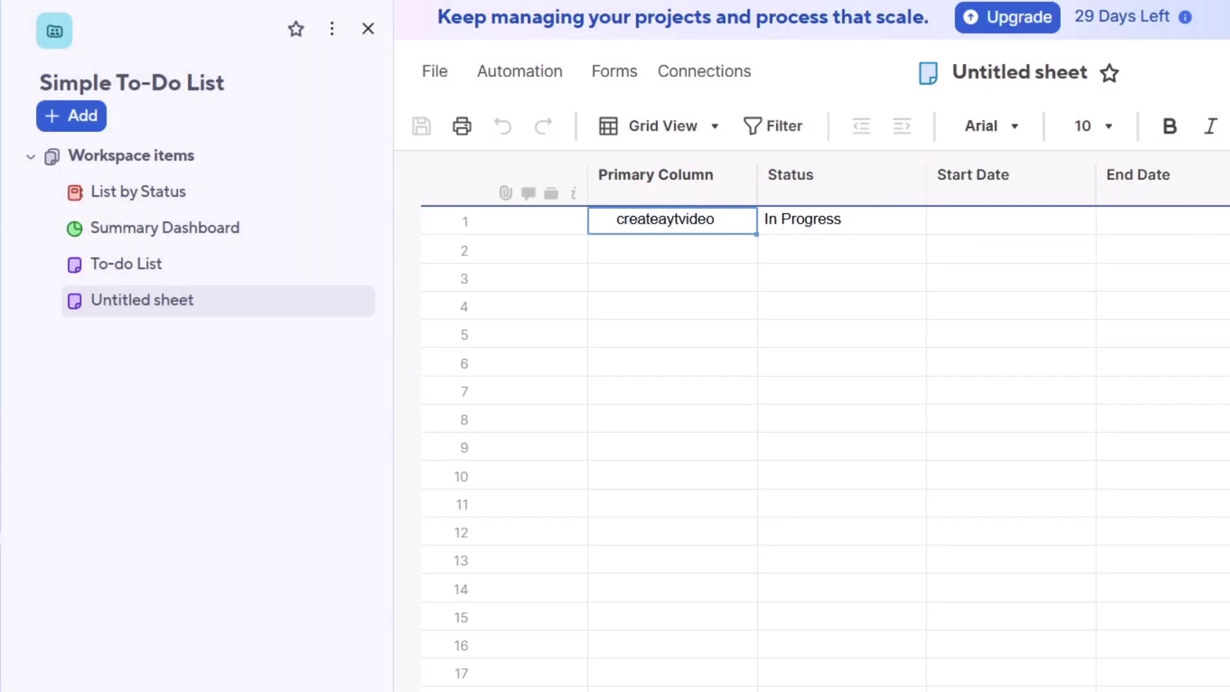
{"action": "left_click", "coordinate": [1138, 175]}
{"action": "left_click", "coordinate": [1070, 197]}
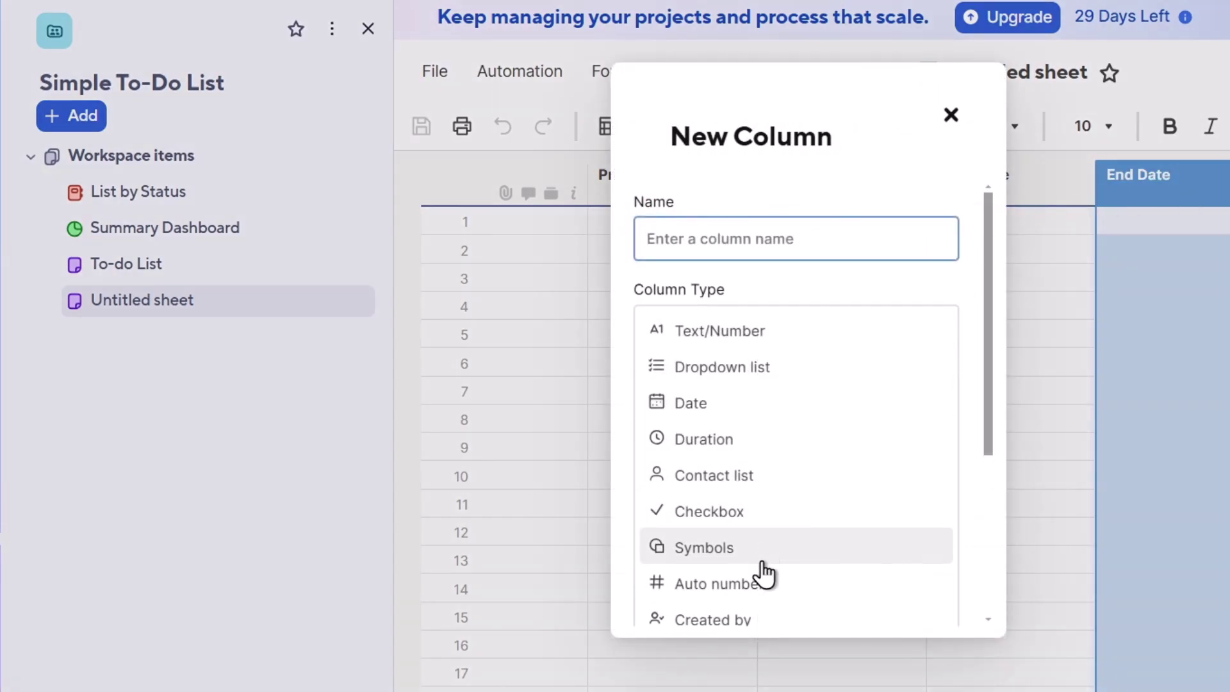
{"action": "scroll", "coordinate": [762, 576], "scroll_direction": "down", "scroll_amount": 4}
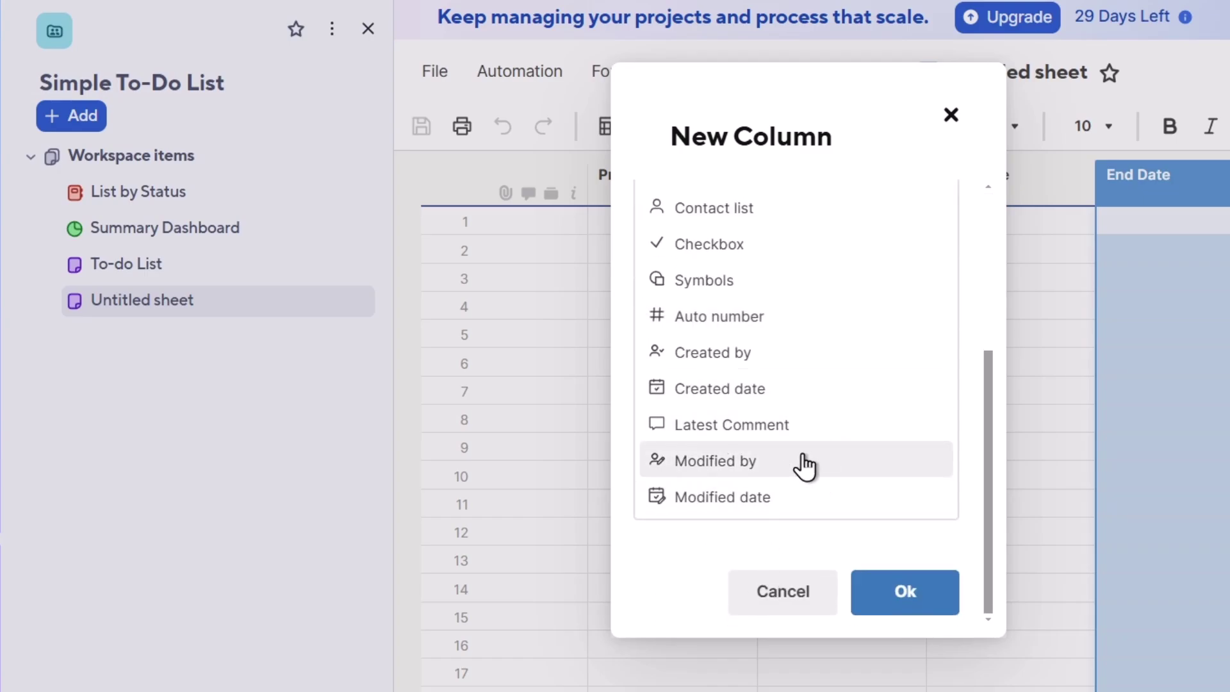
{"action": "left_click", "coordinate": [762, 353]}
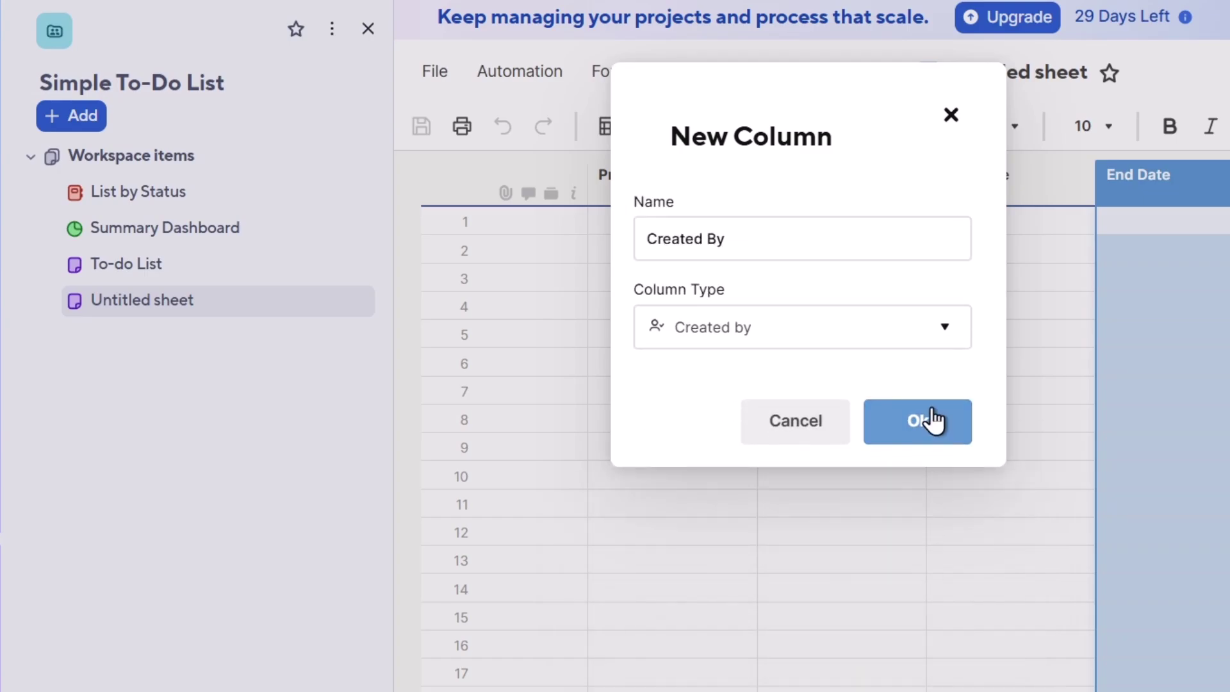
{"action": "left_click", "coordinate": [932, 417]}
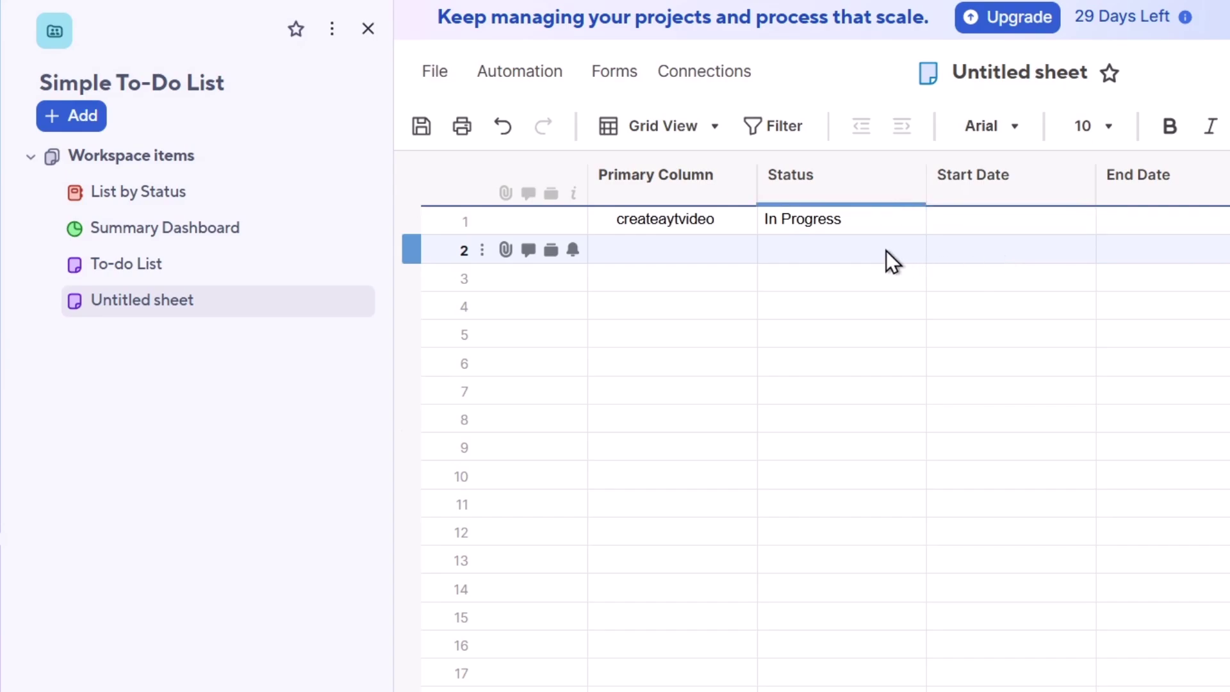
Switch to Card View and drag the createaytvideo card into Not Started
{"action": "left_click", "coordinate": [651, 126]}
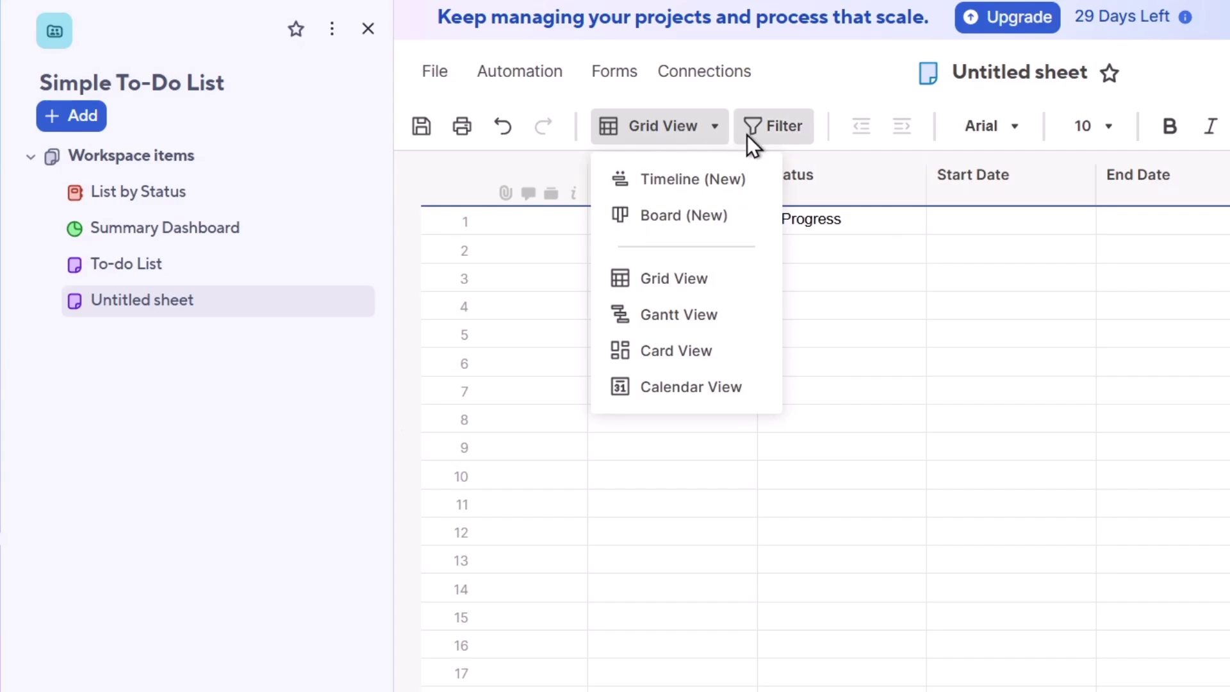
{"action": "left_click", "coordinate": [731, 339]}
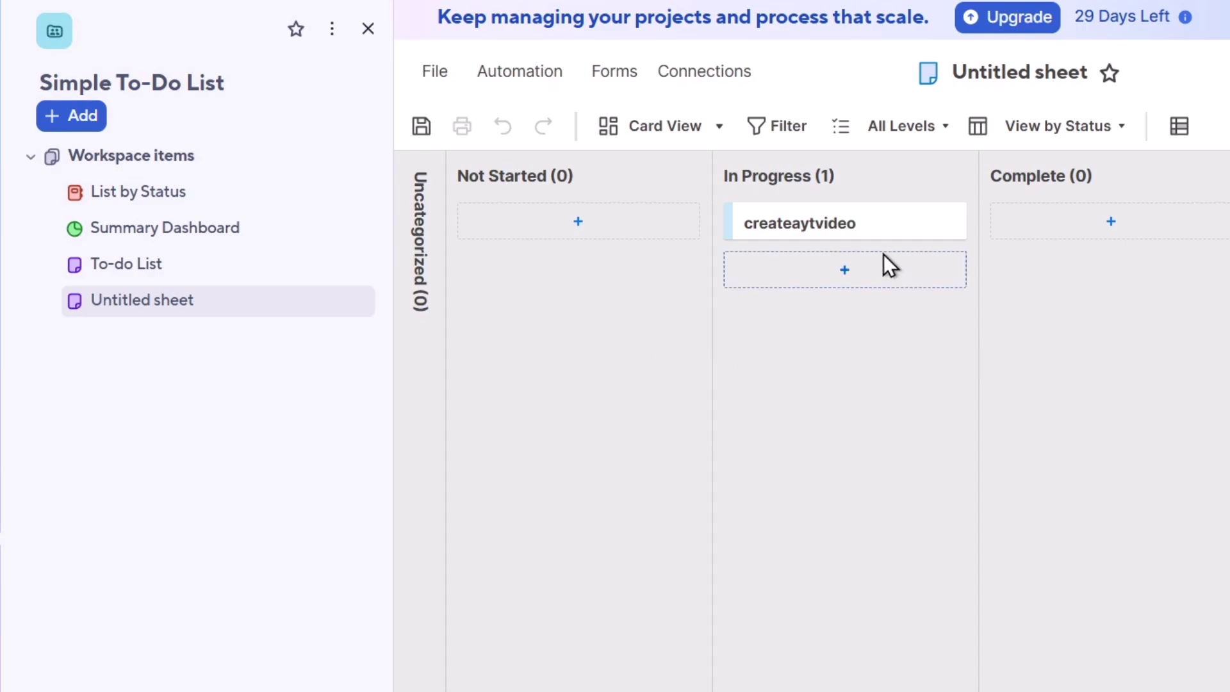
{"action": "left_click_drag", "start_coordinate": [885, 237], "coordinate": [609, 240]}
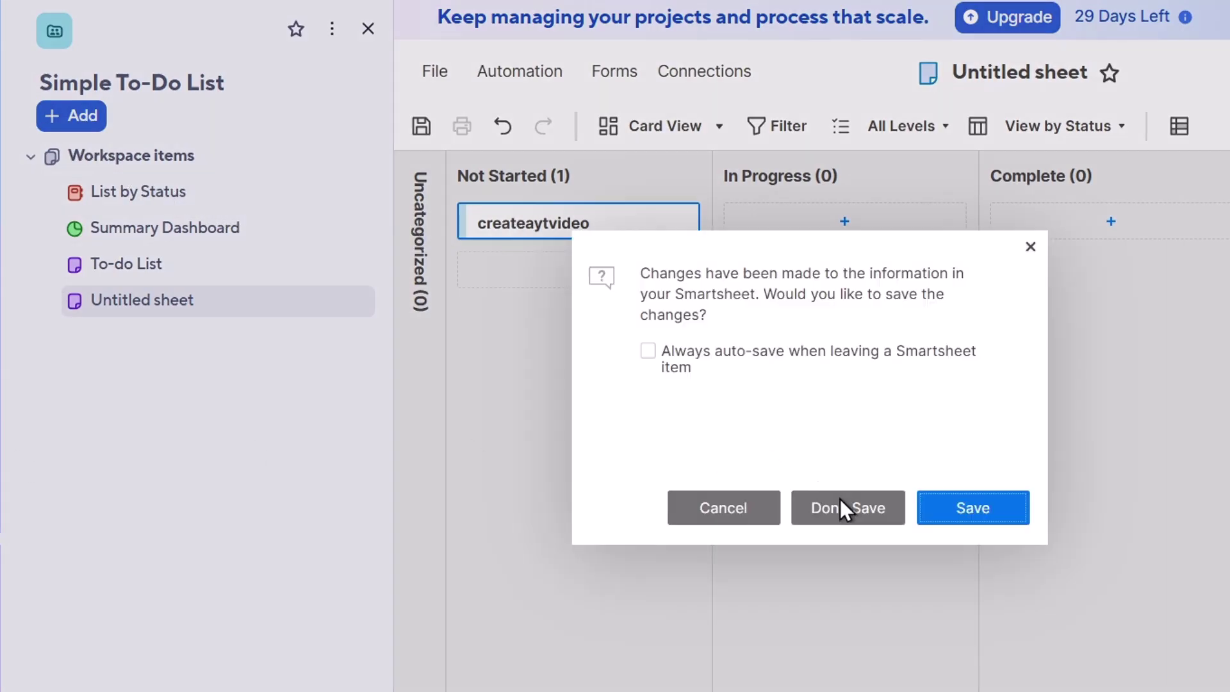
Save the sheet changes and open the Resource Management overview page
{"action": "left_click", "coordinate": [934, 518]}
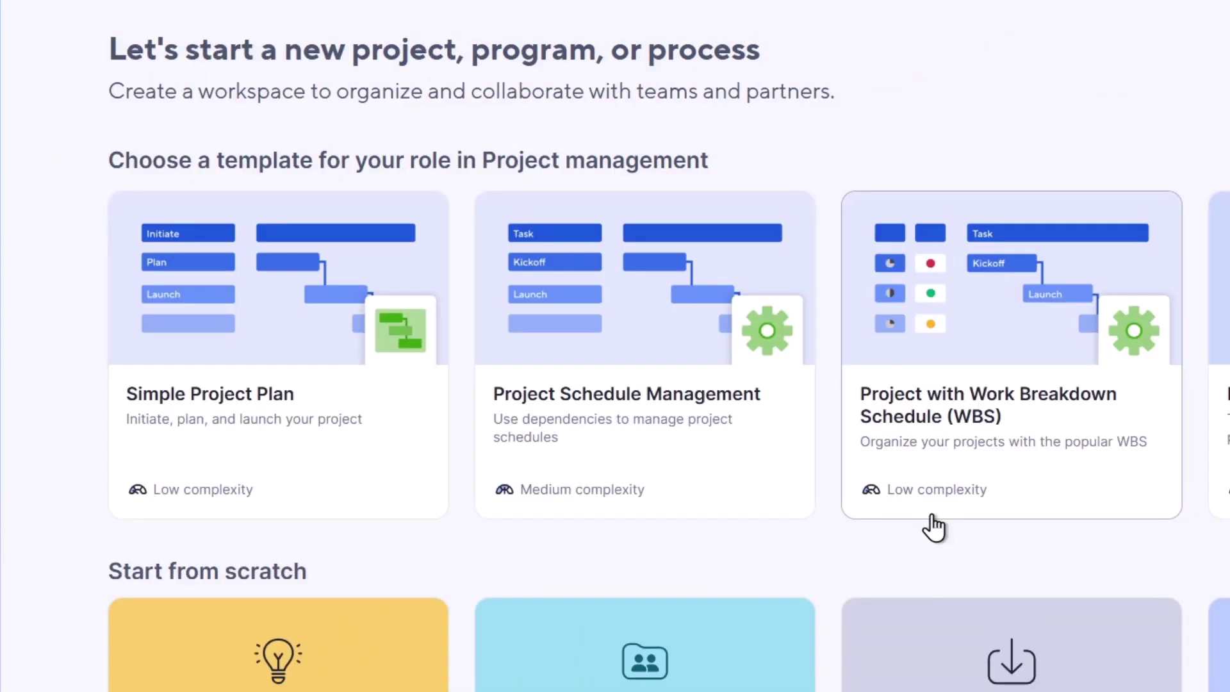
{"action": "scroll", "coordinate": [935, 524], "scroll_direction": "down", "scroll_amount": 6}
{"action": "scroll", "coordinate": [941, 525], "scroll_direction": "down", "scroll_amount": 1}
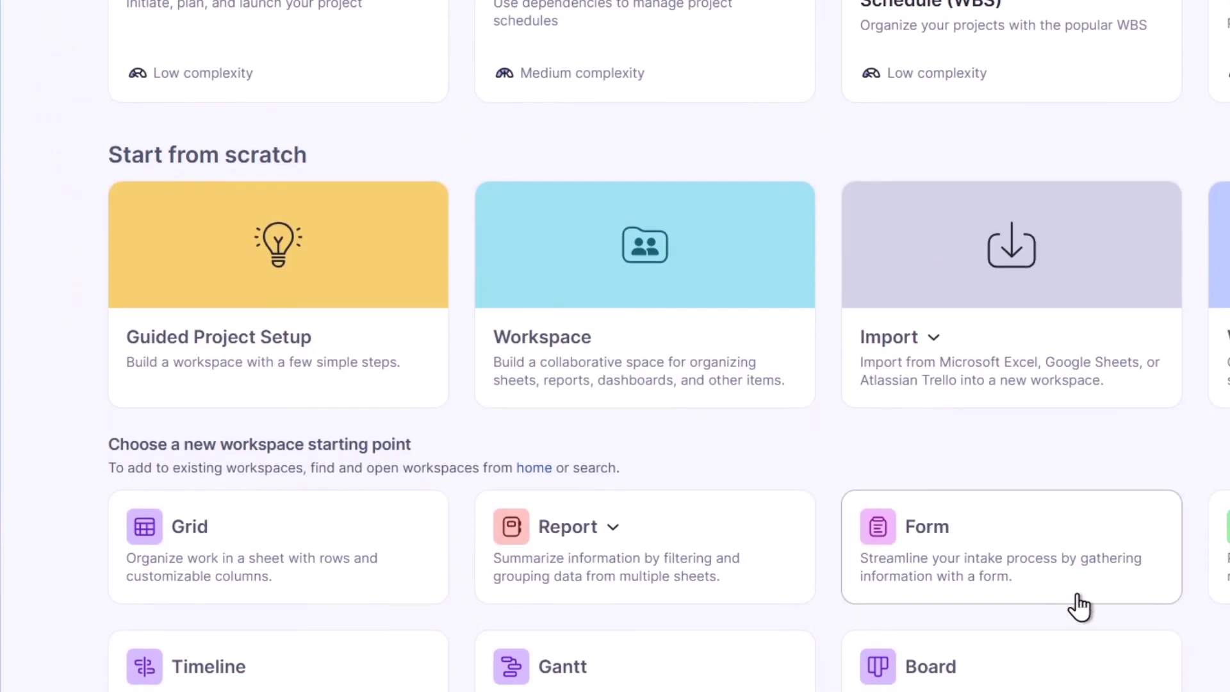
{"action": "scroll", "coordinate": [1203, 494], "scroll_direction": "up", "scroll_amount": 6}
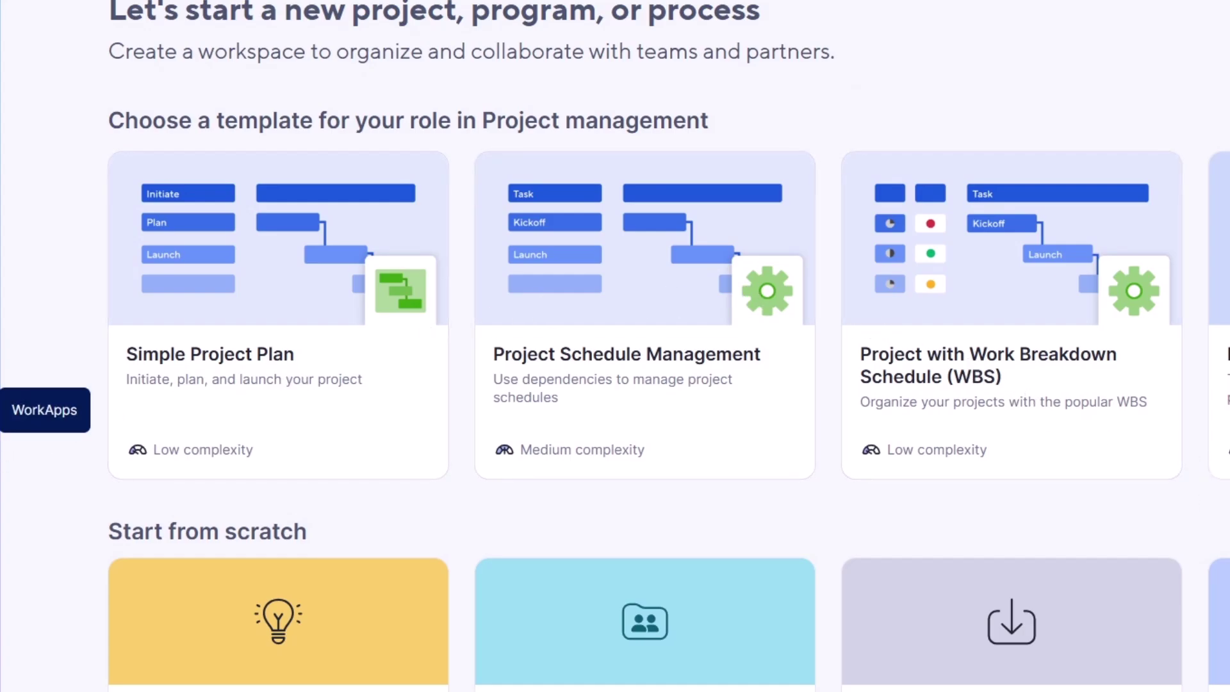
{"action": "left_click", "coordinate": [4, 410]}
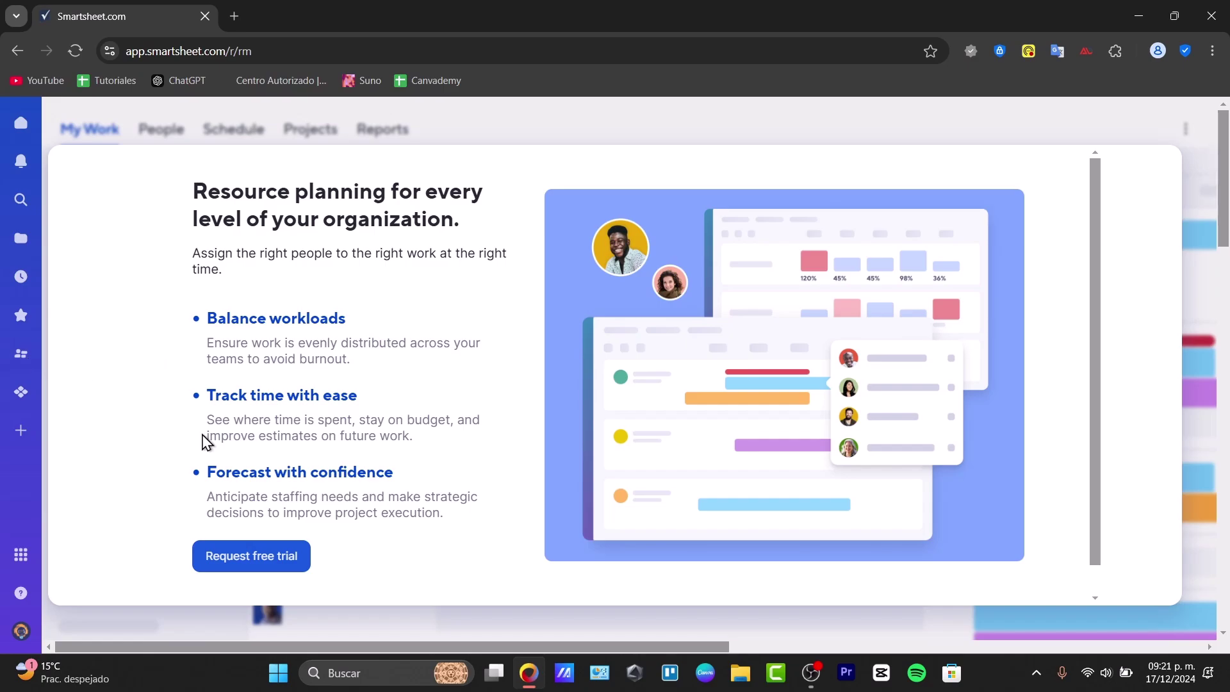
Request the free trial, then launch WorkApps from the apps launcher in a new tab
{"action": "left_click", "coordinate": [285, 563]}
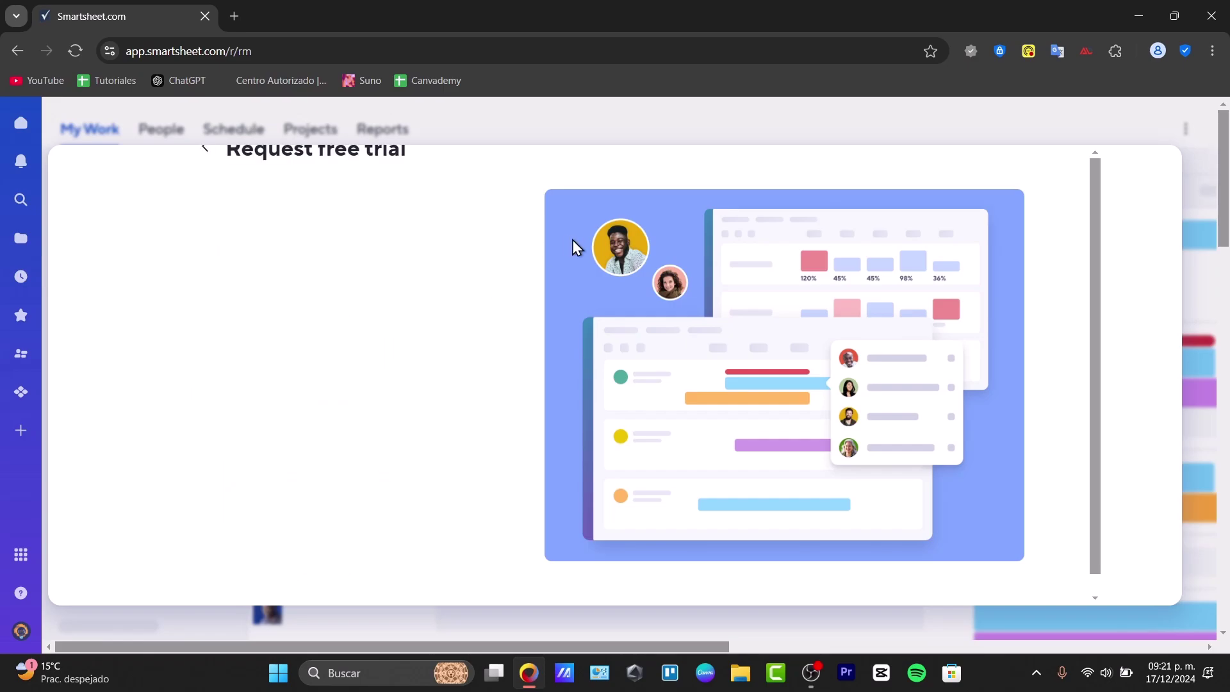
{"action": "scroll", "coordinate": [306, 413], "scroll_direction": "down", "scroll_amount": 3}
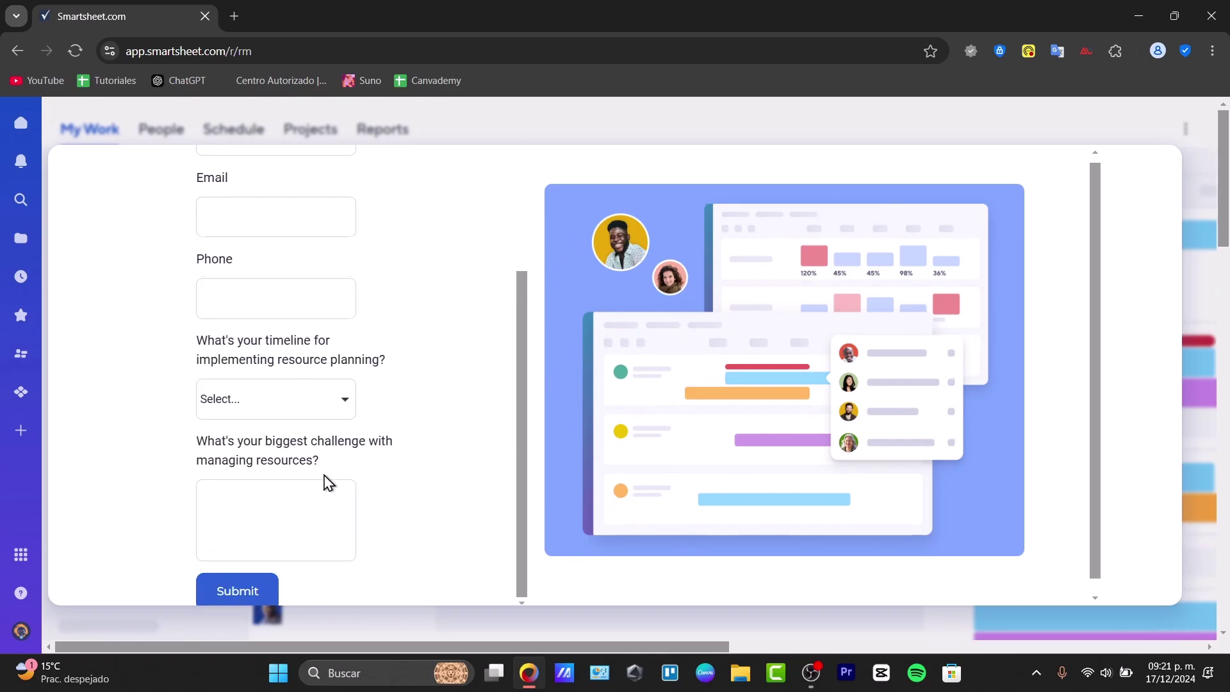
{"action": "scroll", "coordinate": [848, 438], "scroll_direction": "down", "scroll_amount": 1}
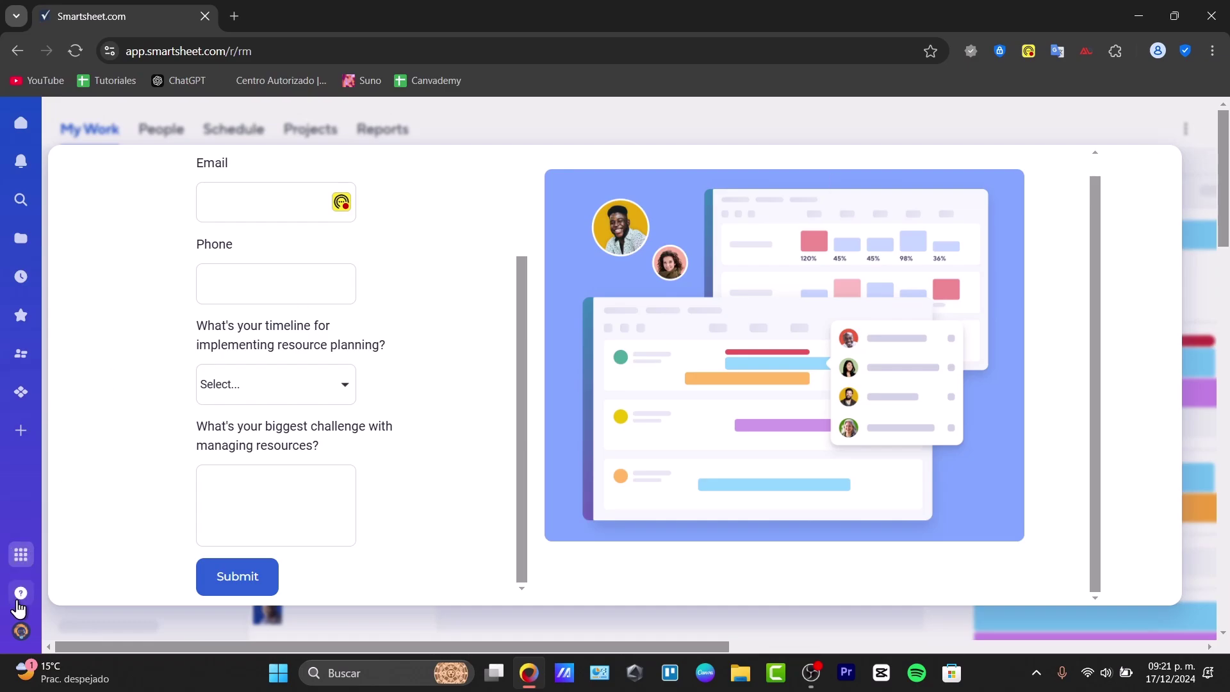
{"action": "left_click", "coordinate": [14, 555]}
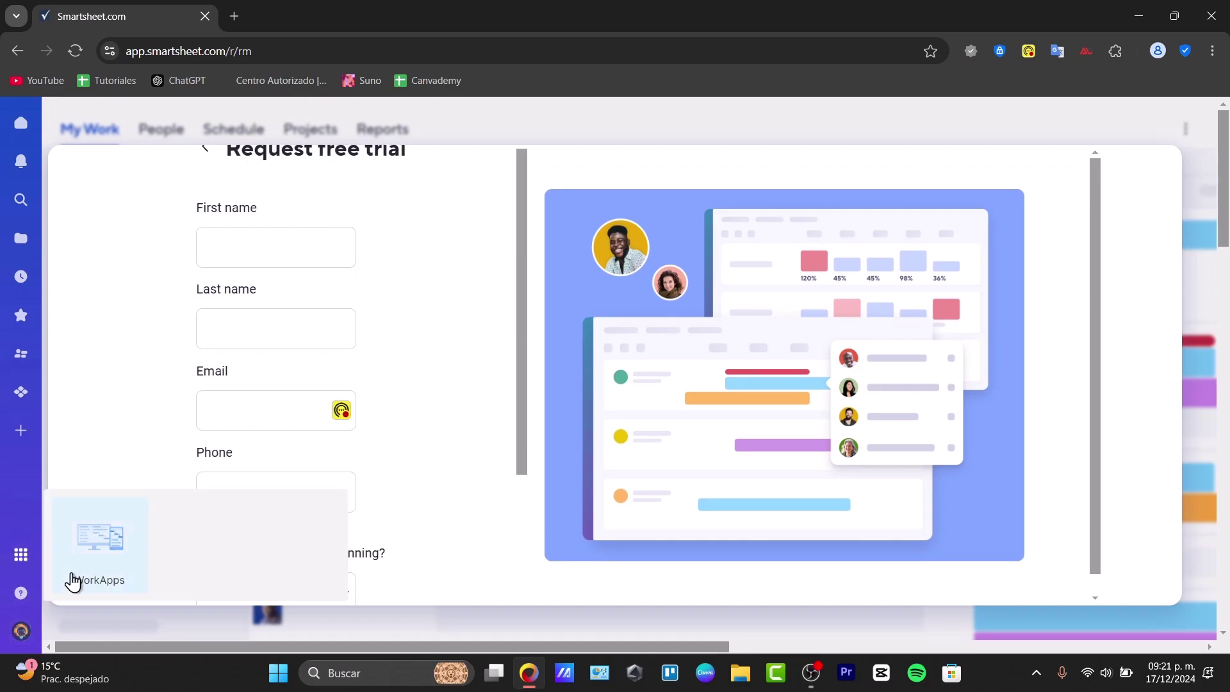
{"action": "left_click", "coordinate": [103, 573]}
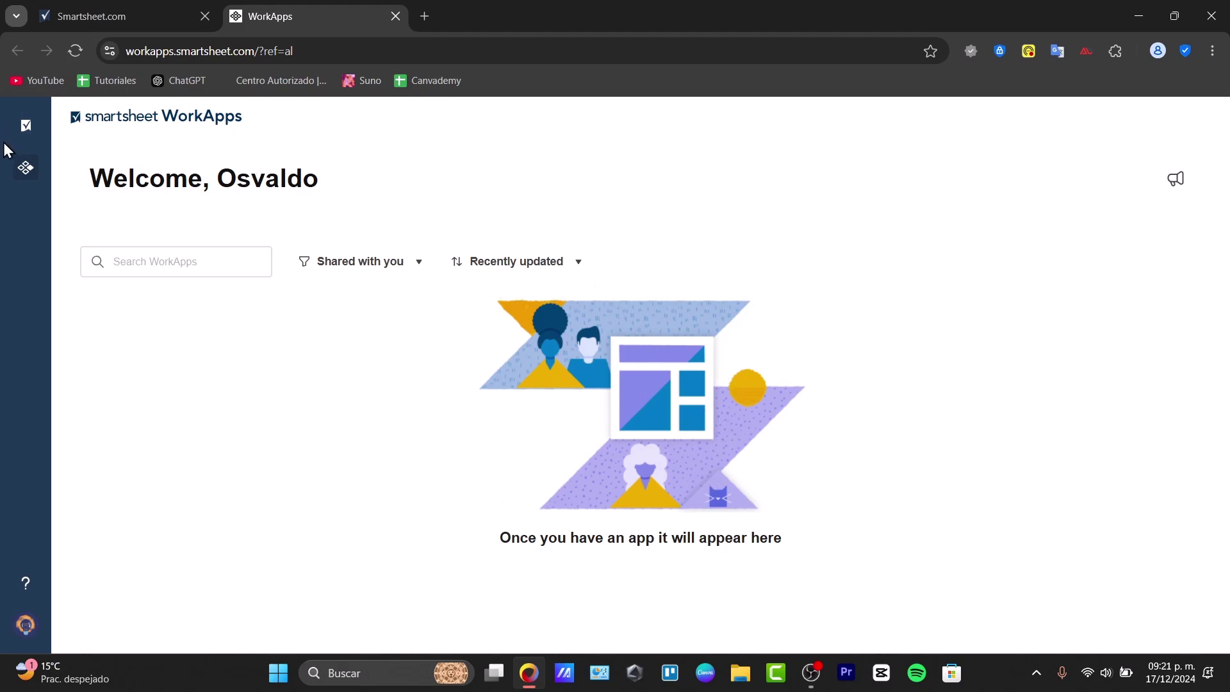
Go back to Home and open the Project Dashboard listed among the suggested items
{"action": "left_click", "coordinate": [21, 135]}
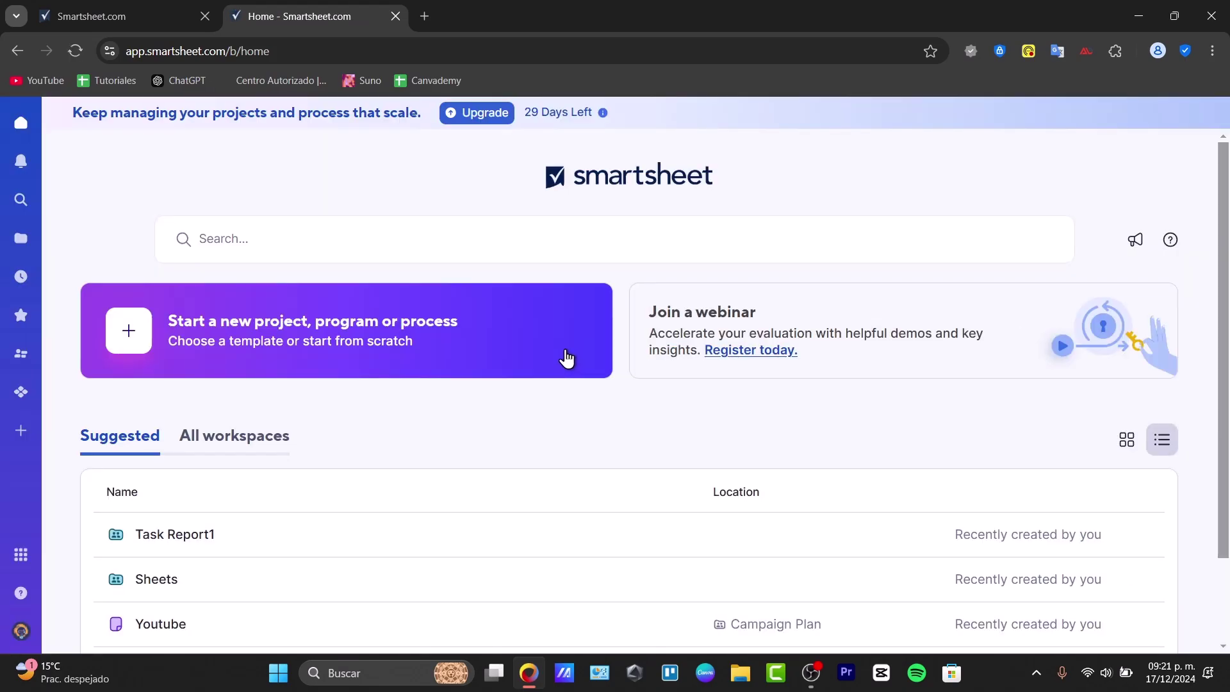
{"action": "scroll", "coordinate": [264, 461], "scroll_direction": "down", "scroll_amount": 2}
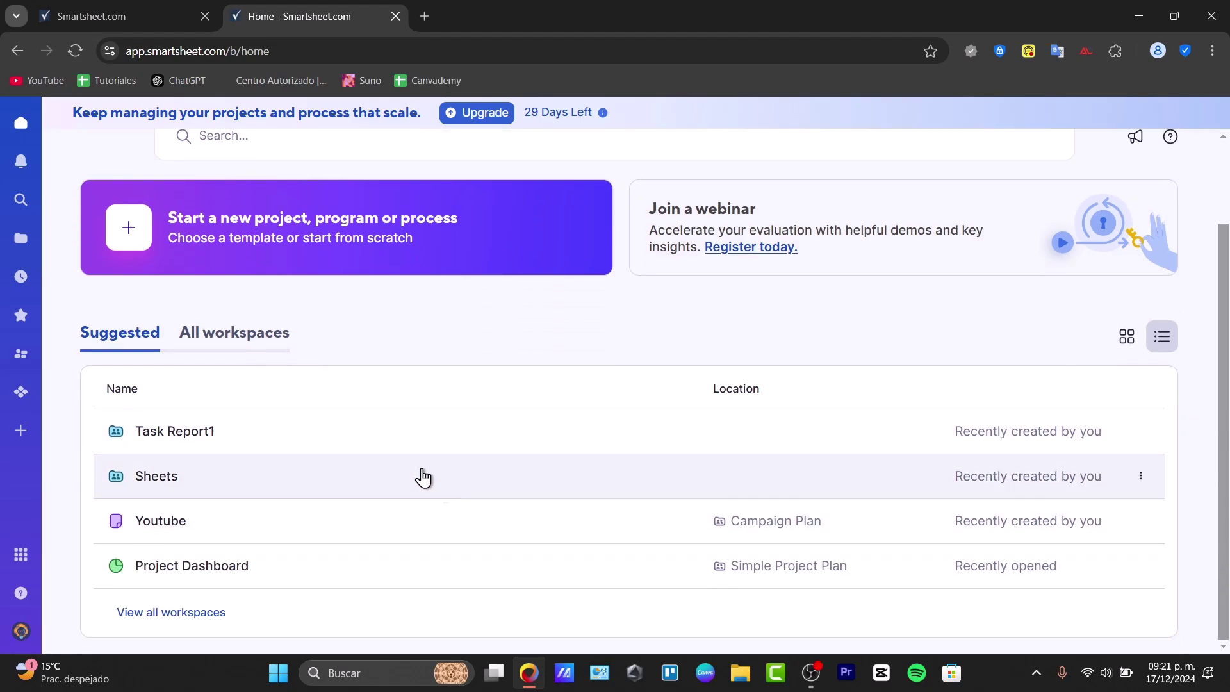
{"action": "left_click", "coordinate": [245, 566]}
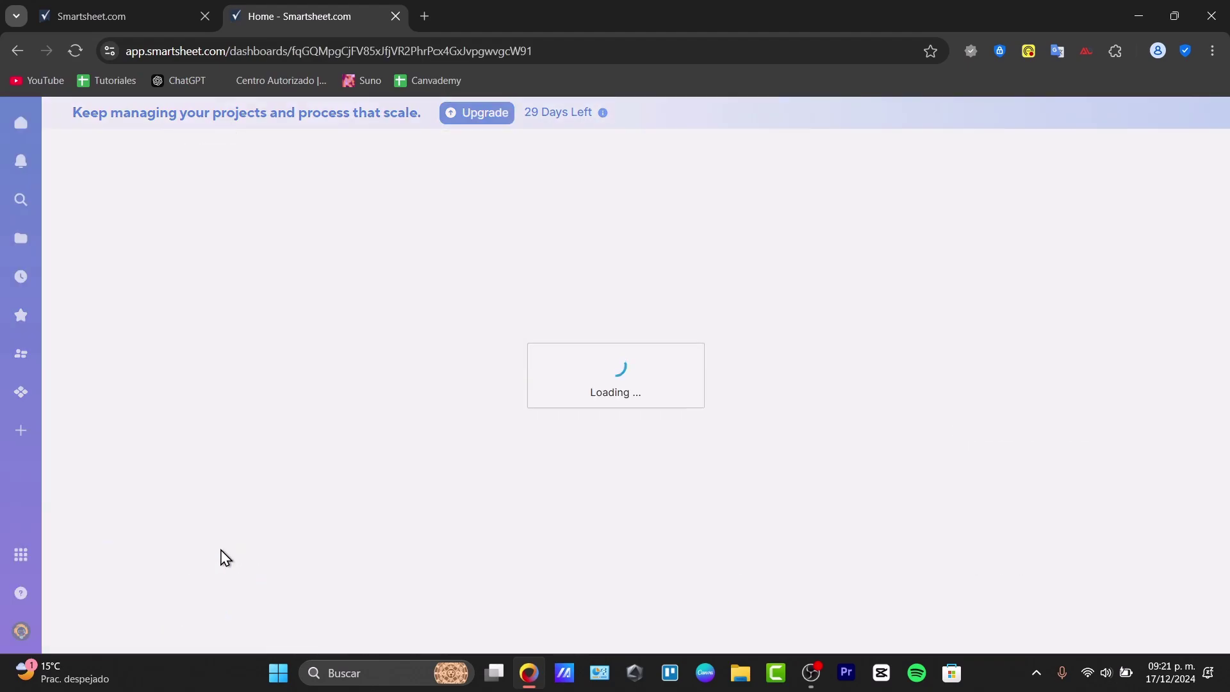